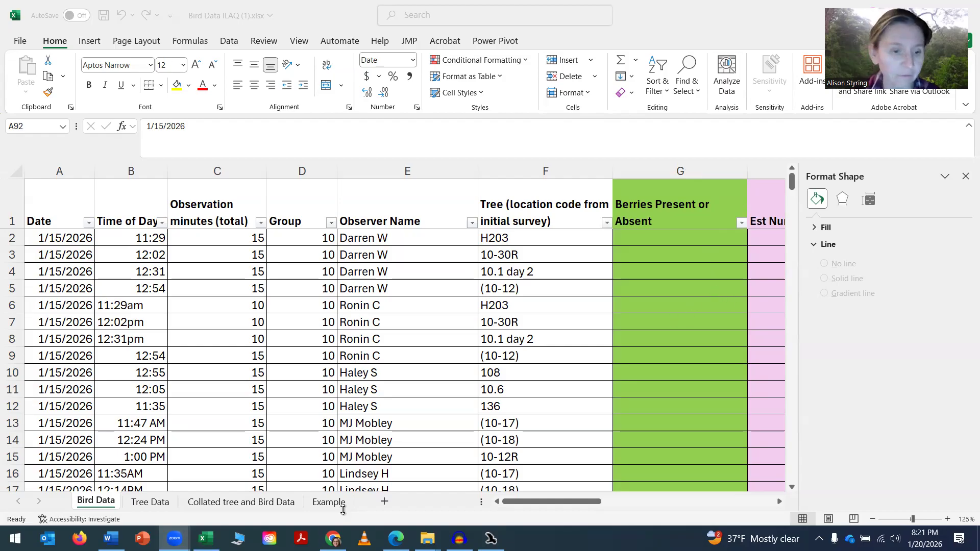
Step: Look through the Tree Data sheet and the Collated tree and Bird Data sheet
click(148, 503)
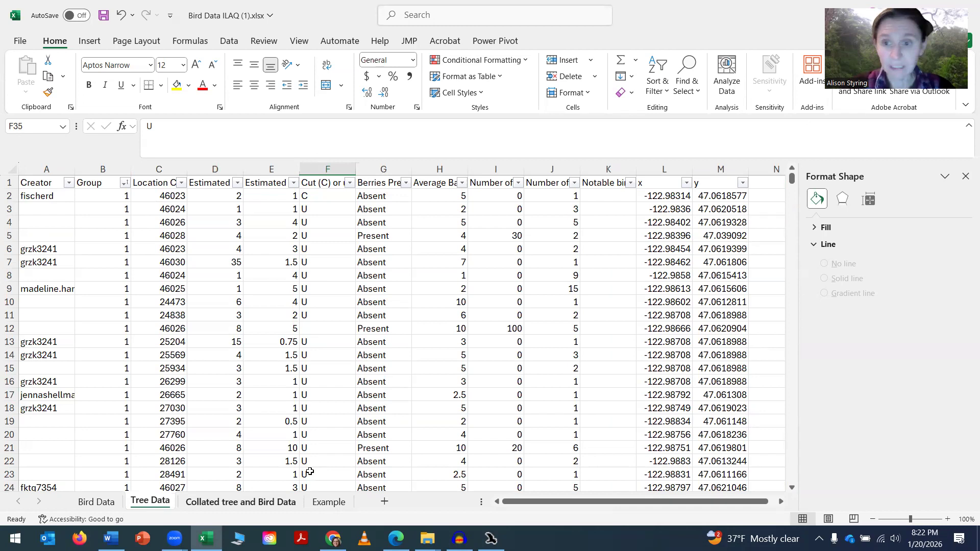
click(228, 504)
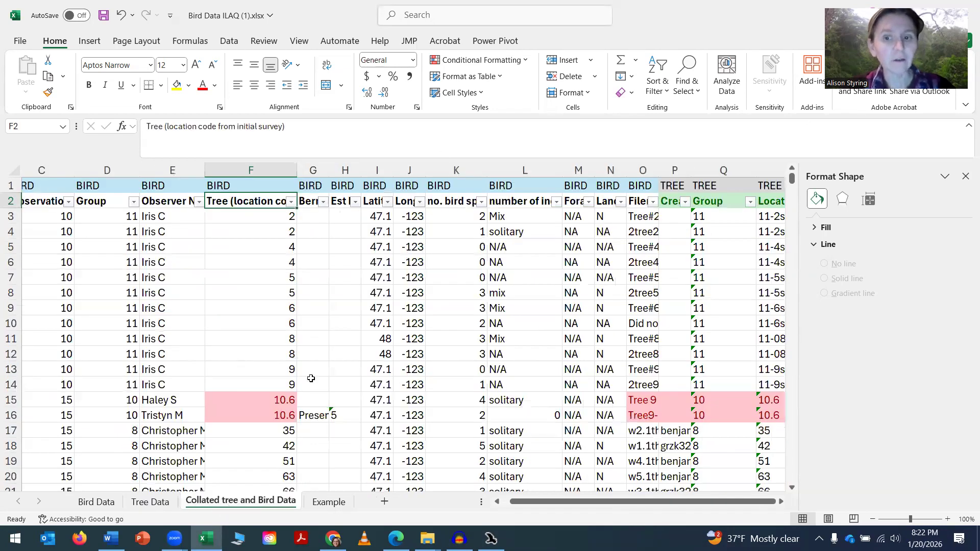
ctrl+scroll(656, 216, up, 1)
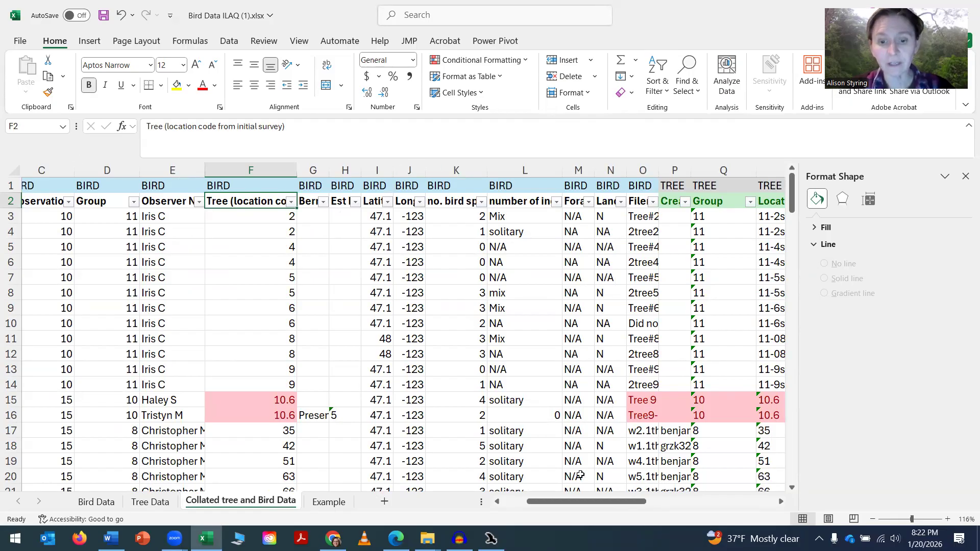
drag(568, 504, 545, 503)
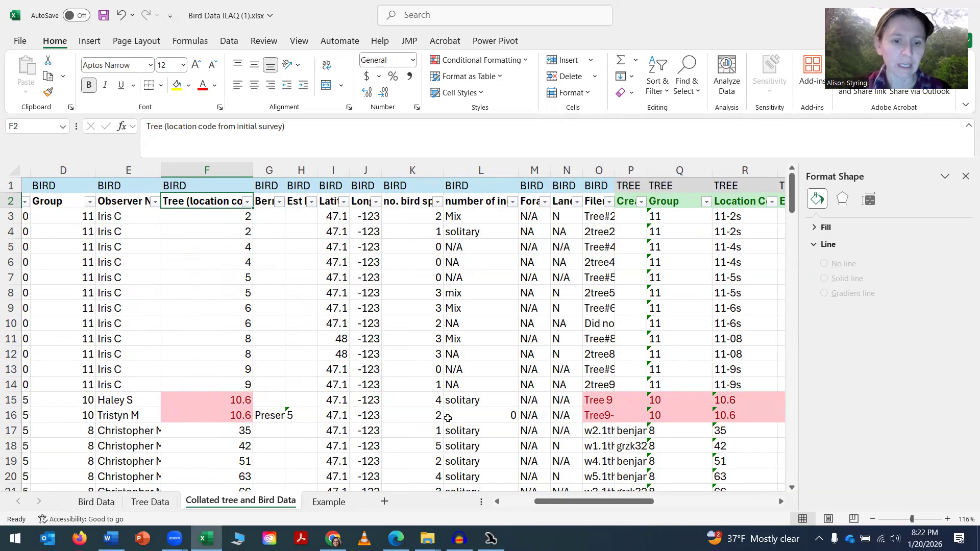
Step: Examine the column headings in A1 through H1 of the Example sheet and revisit the Collated tree and Bird Data sheet
click(326, 503)
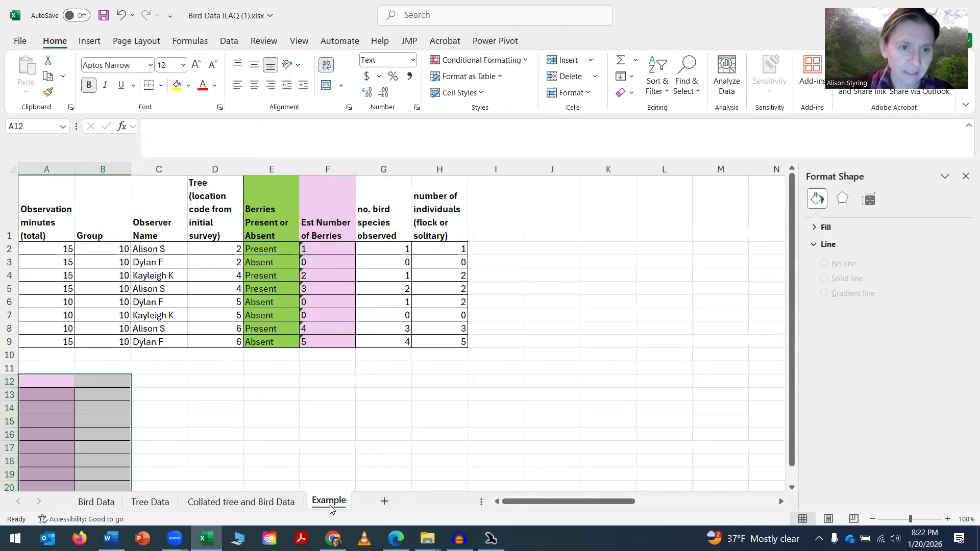
click(66, 218)
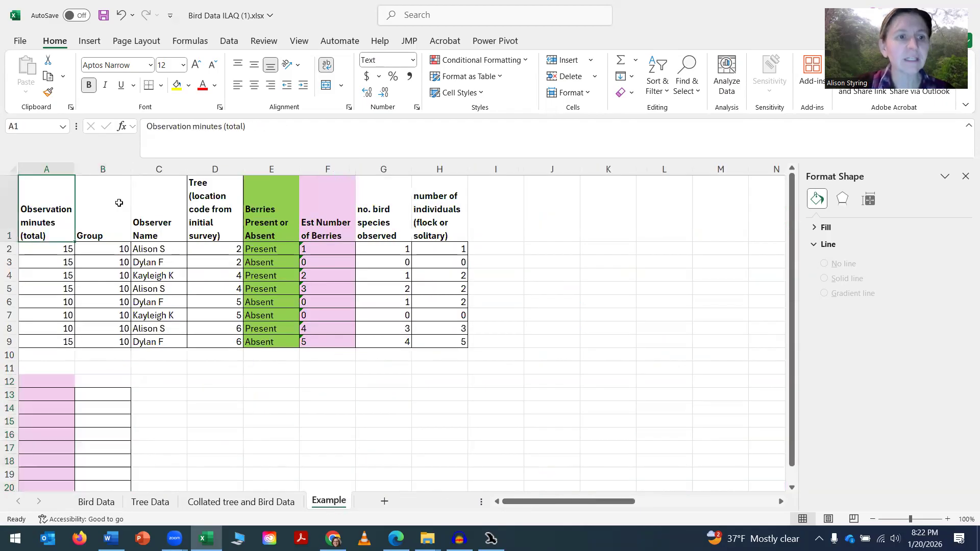
click(118, 203)
click(170, 202)
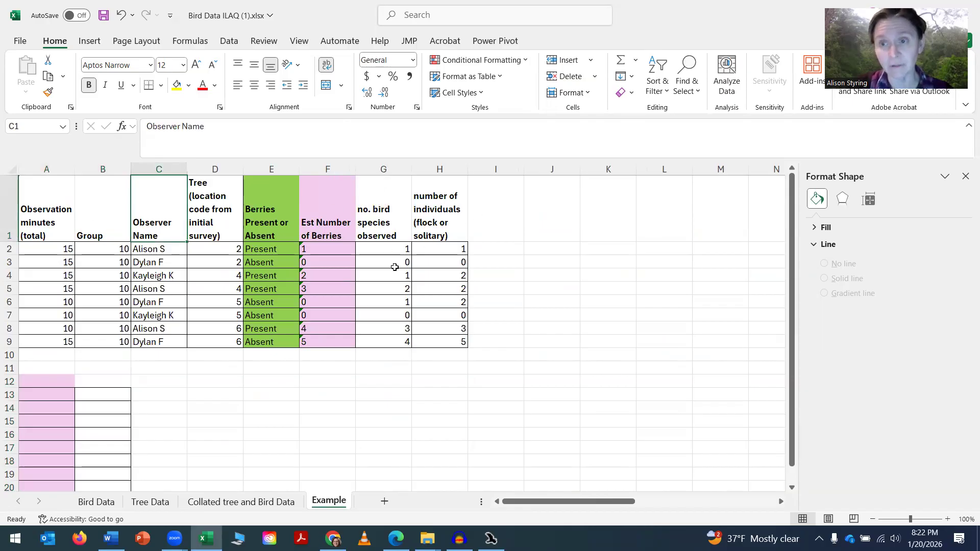
click(35, 211)
click(87, 215)
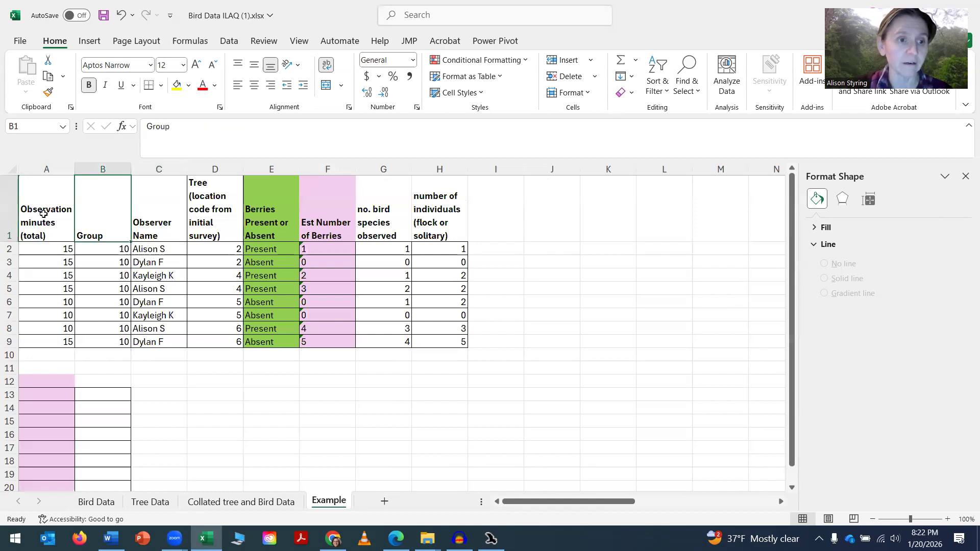
click(156, 207)
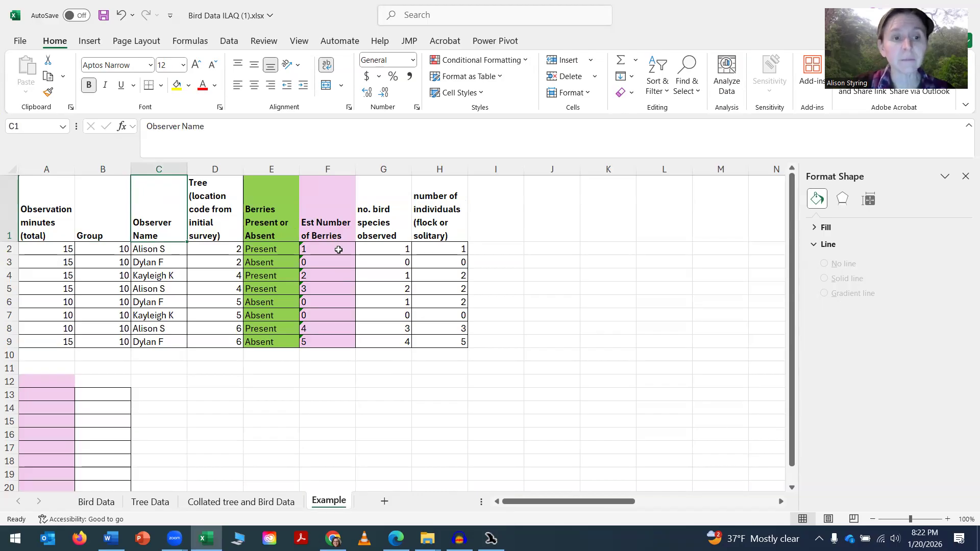
click(239, 211)
click(276, 213)
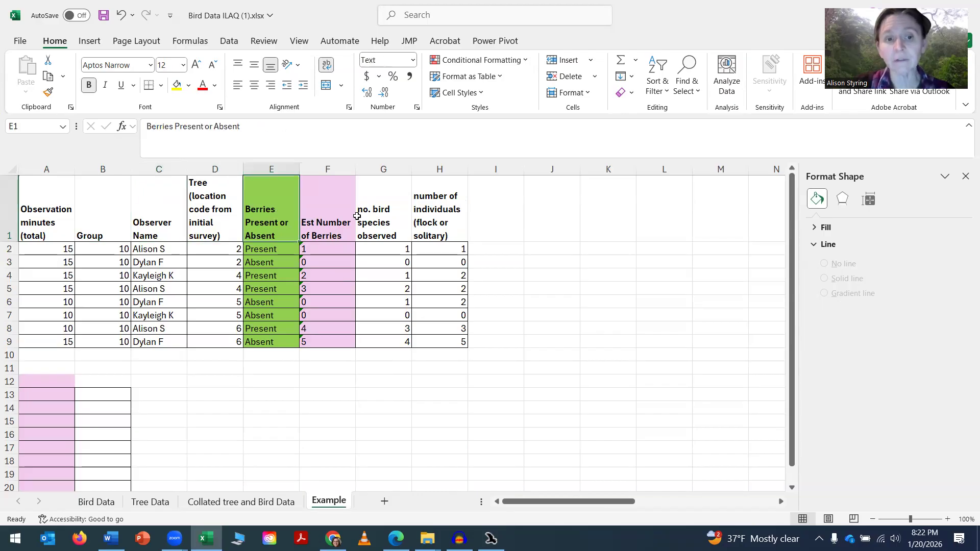
click(333, 215)
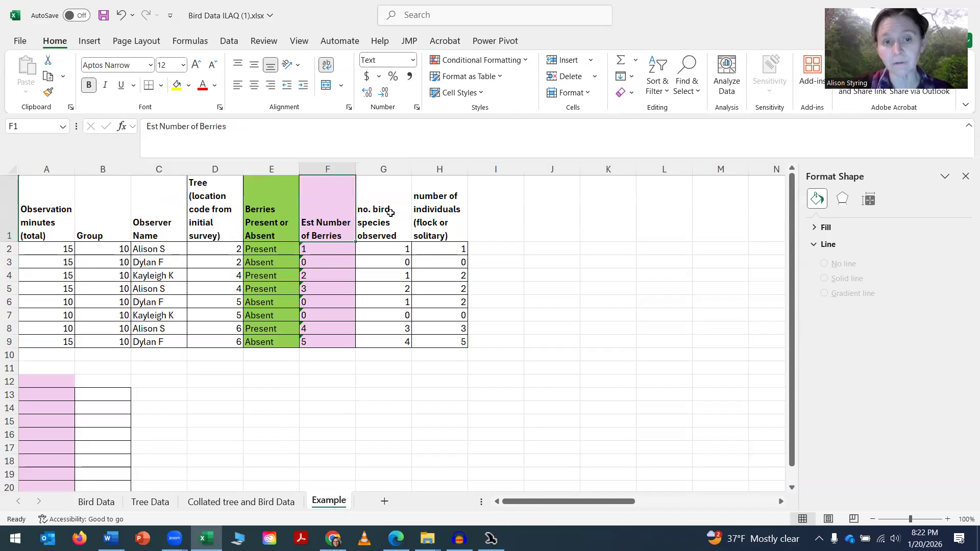
click(392, 214)
click(441, 219)
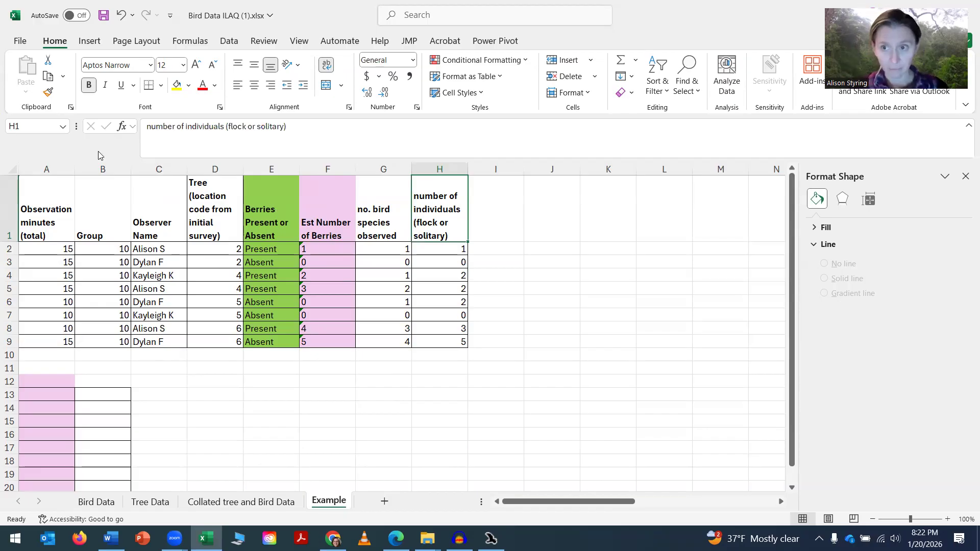
click(199, 505)
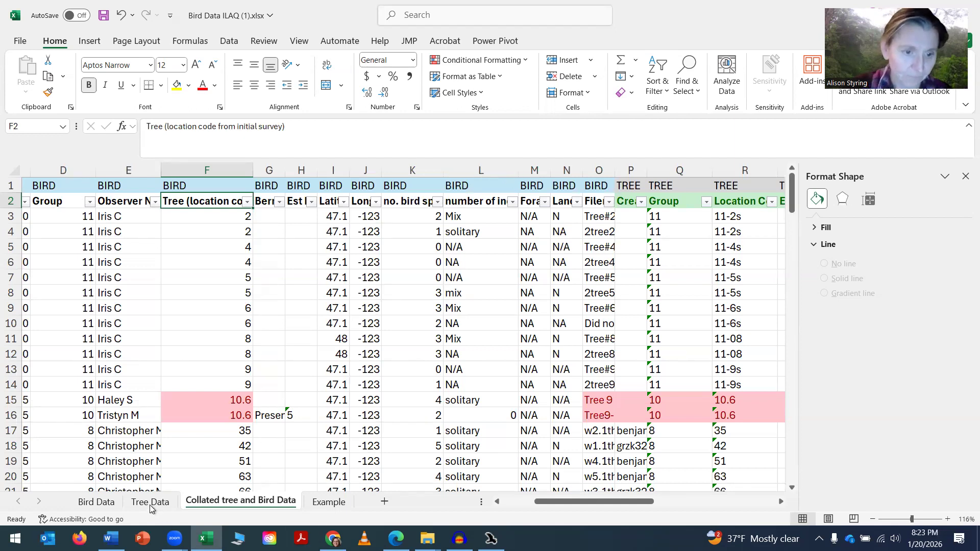
Step: On the Example sheet, copy the Est Number of Berries column with its heading, F1:F9, to A12
click(328, 502)
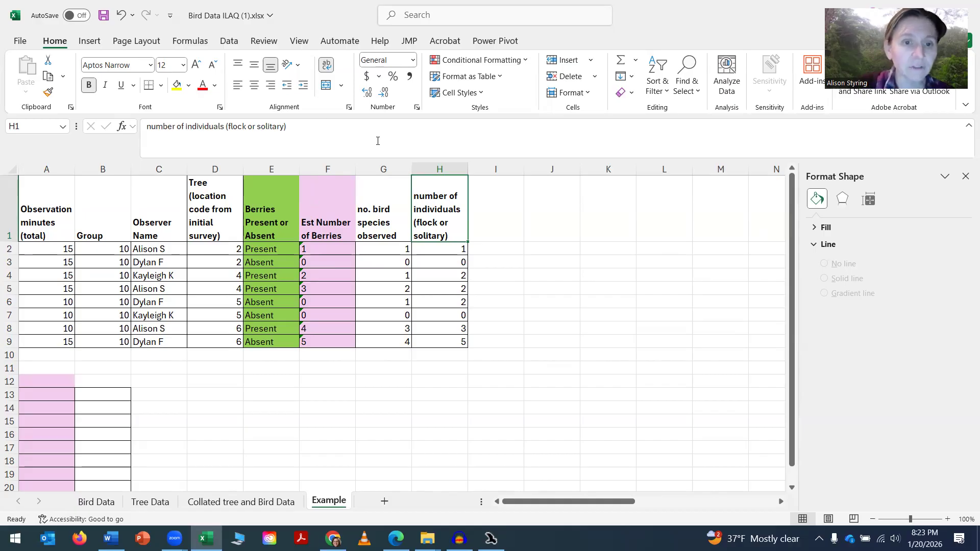
drag(343, 197, 315, 336)
key(ctrl+c)
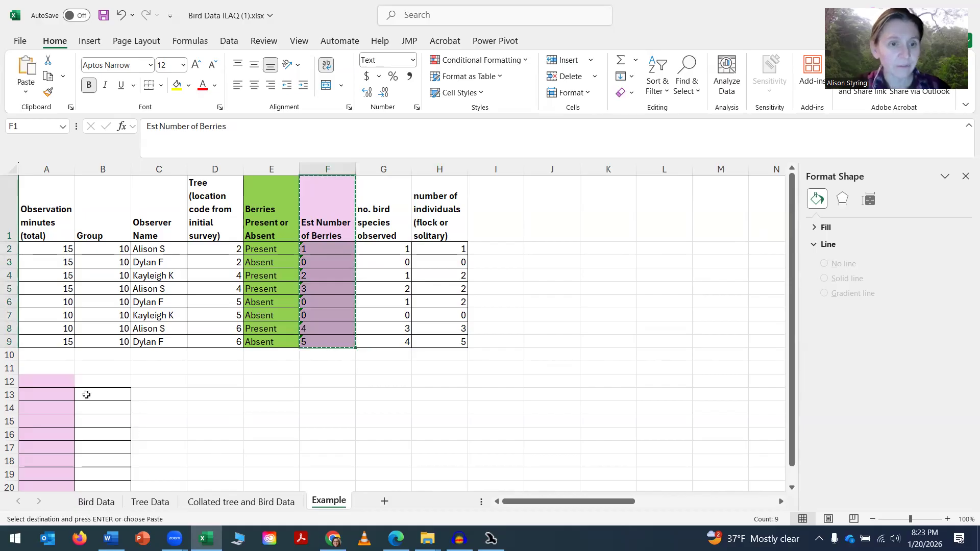
click(46, 380)
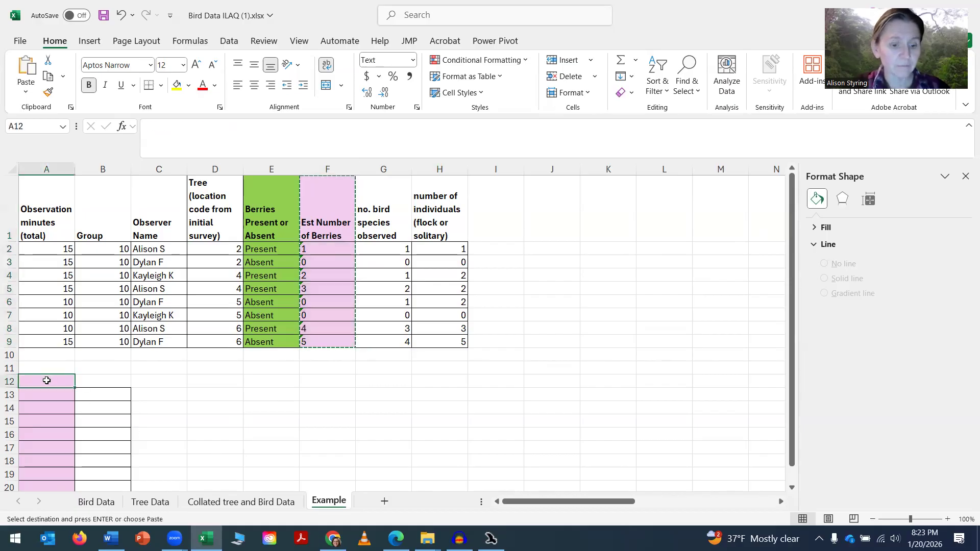
key(ctrl+v)
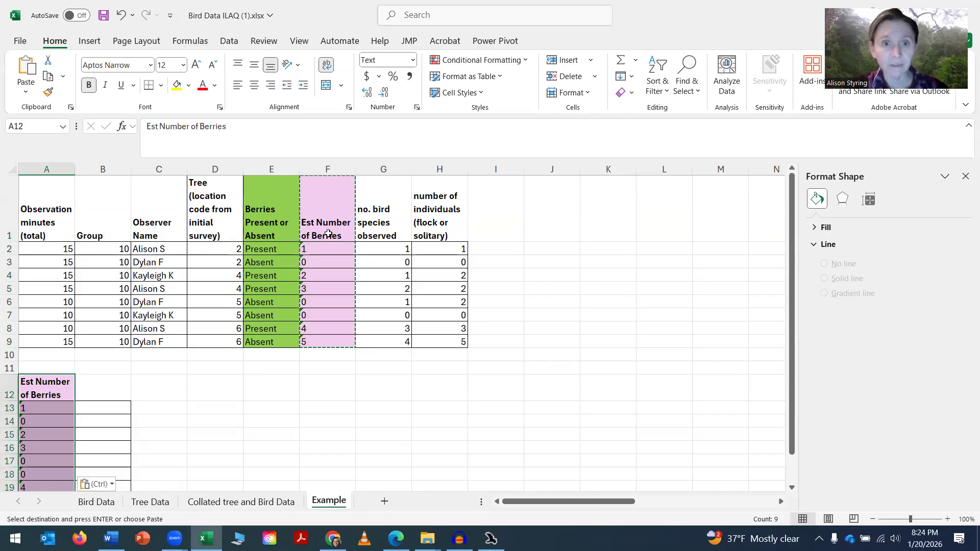
Step: Copy the no. bird species observed column with its heading, G1:G9, to B12
drag(366, 202, 375, 340)
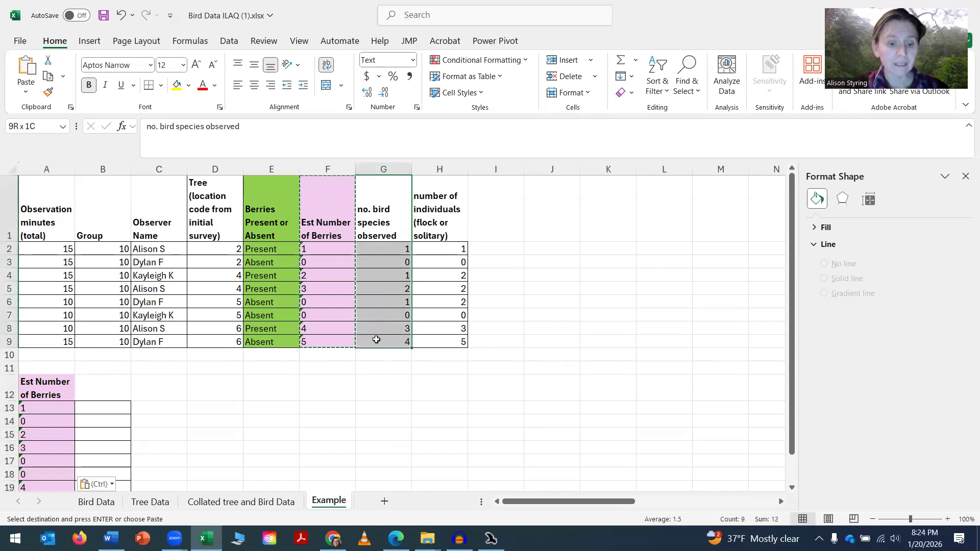
key(ctrl+c)
click(119, 393)
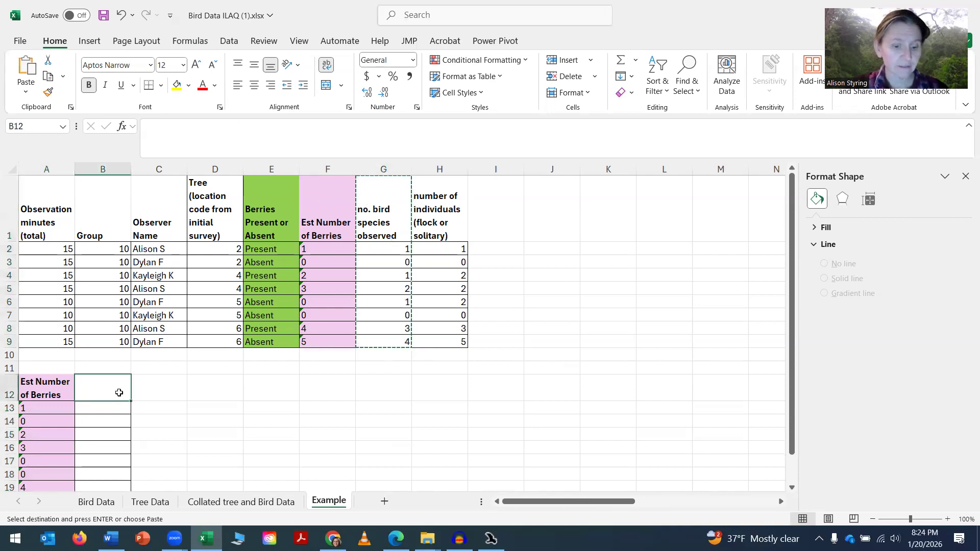
key(ctrl+v)
Step: Insert a markers-only scatter chart from the berry and species values in A13:B20
scroll(191, 399, down, 2)
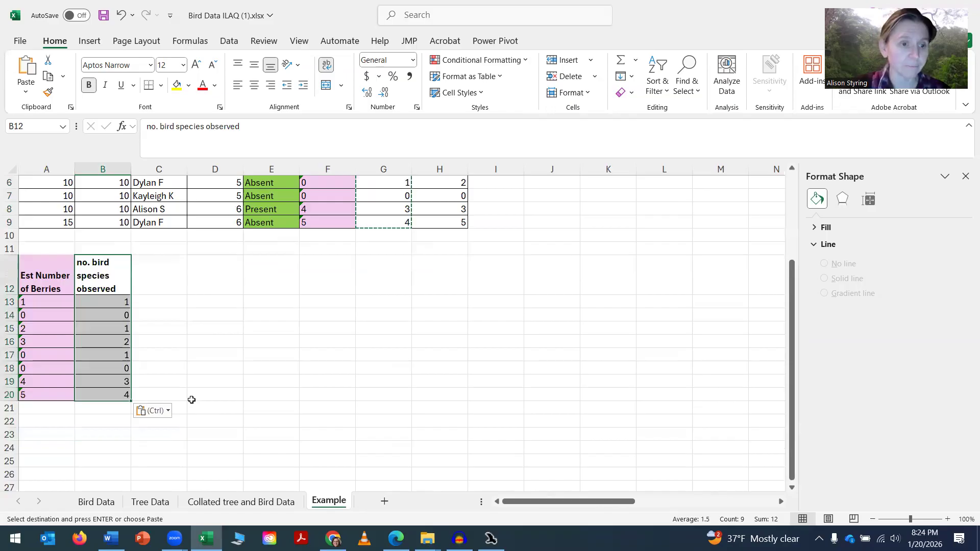
click(26, 303)
drag(53, 304, 106, 391)
click(89, 41)
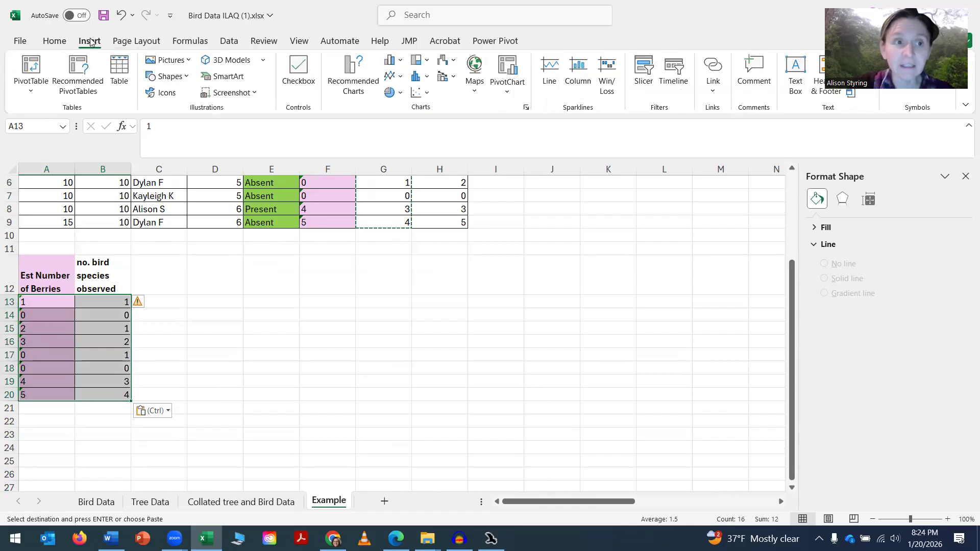
click(420, 92)
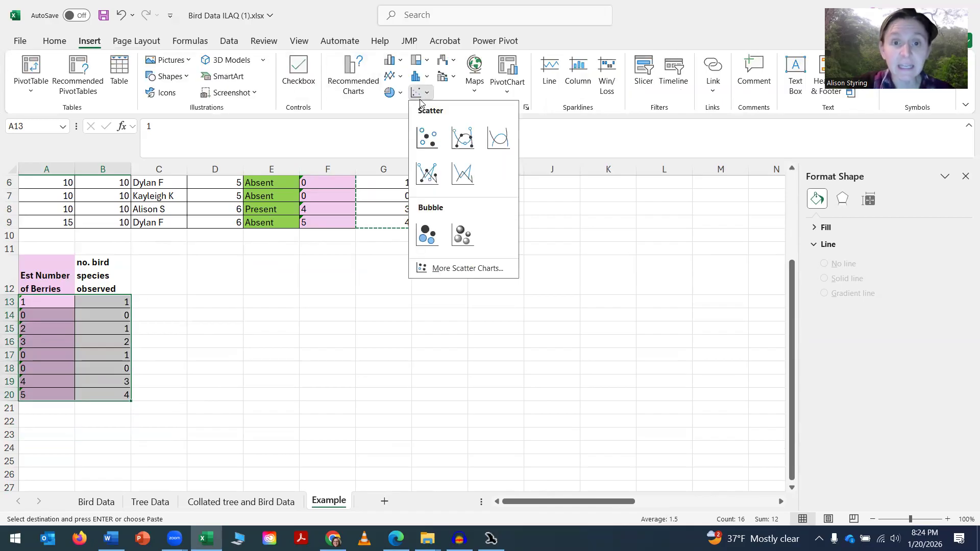
click(427, 138)
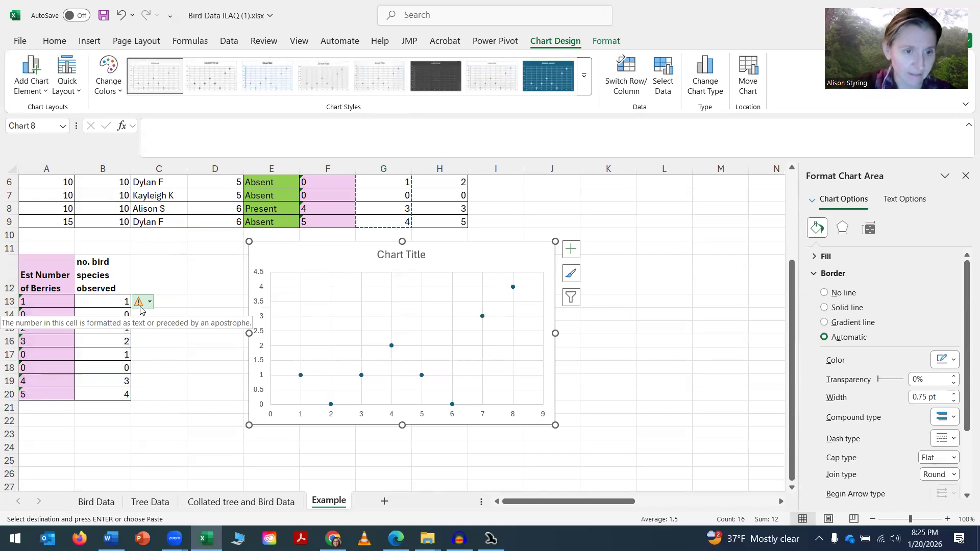
Step: Convert the text-stored berry counts in A13:A20 to numbers
click(142, 306)
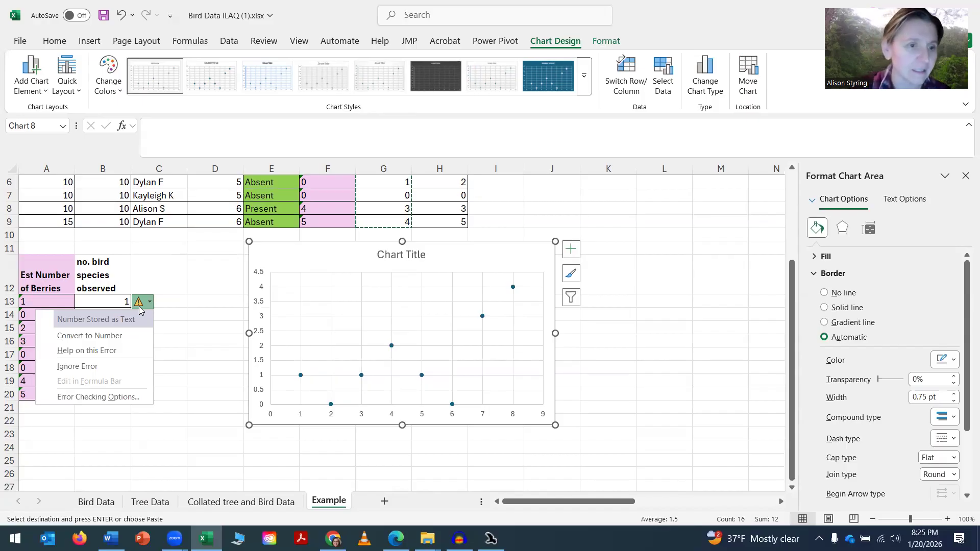
click(111, 340)
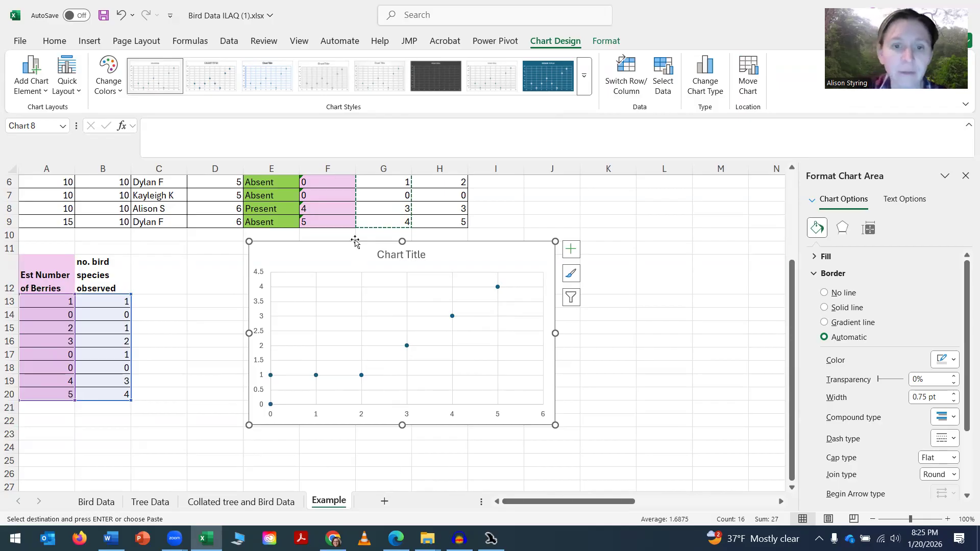
Step: Delete the scatter chart's title and add axis titles to the chart
click(399, 255)
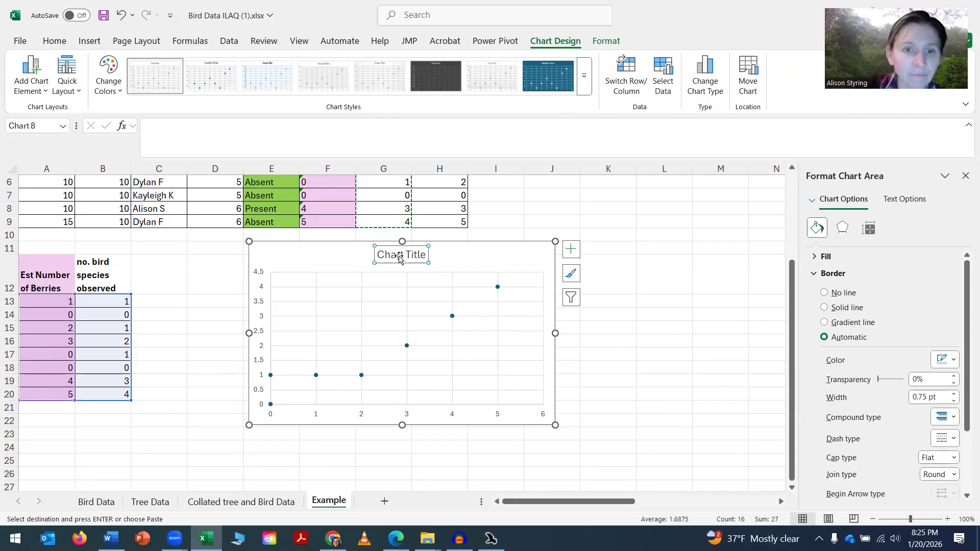
key(Delete)
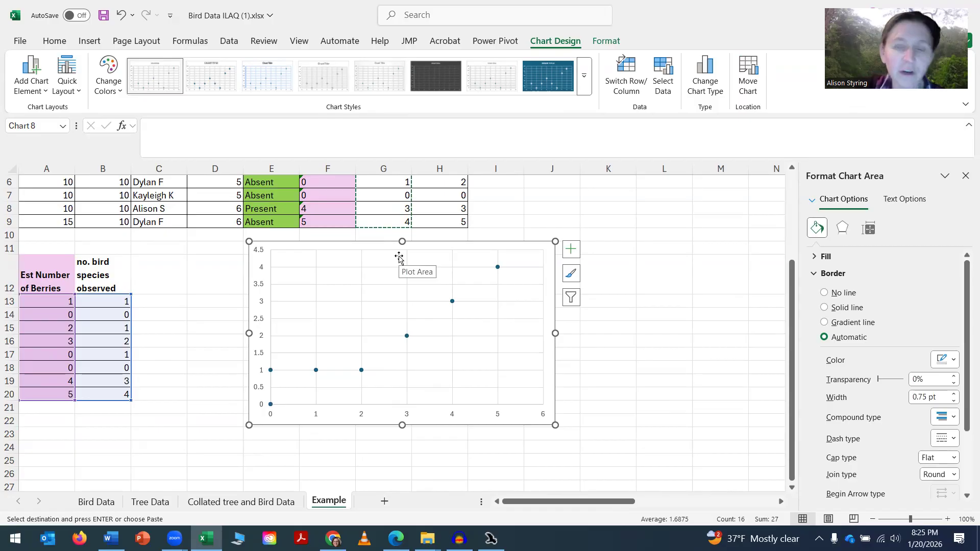
click(572, 250)
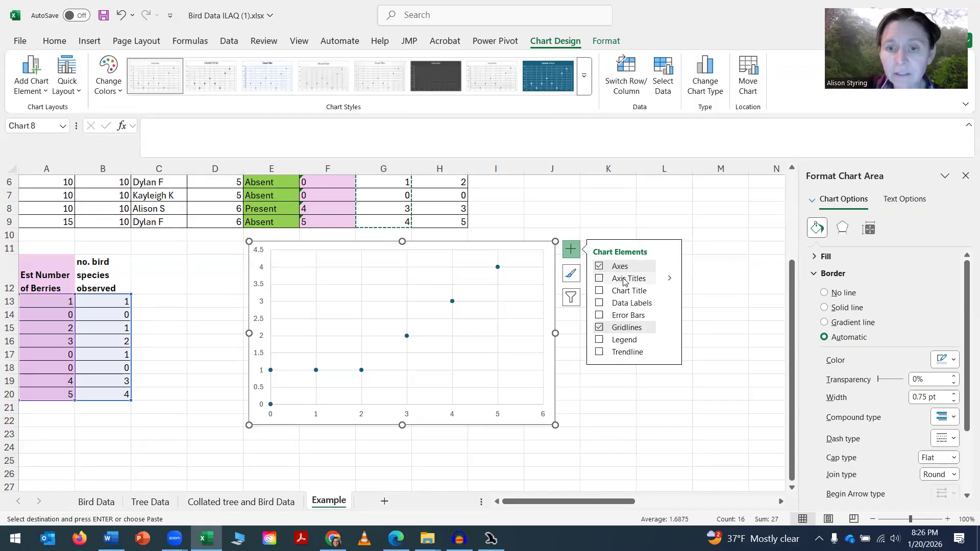
click(625, 280)
Step: Set the horizontal axis title to "Estimated No. Berries"
click(418, 409)
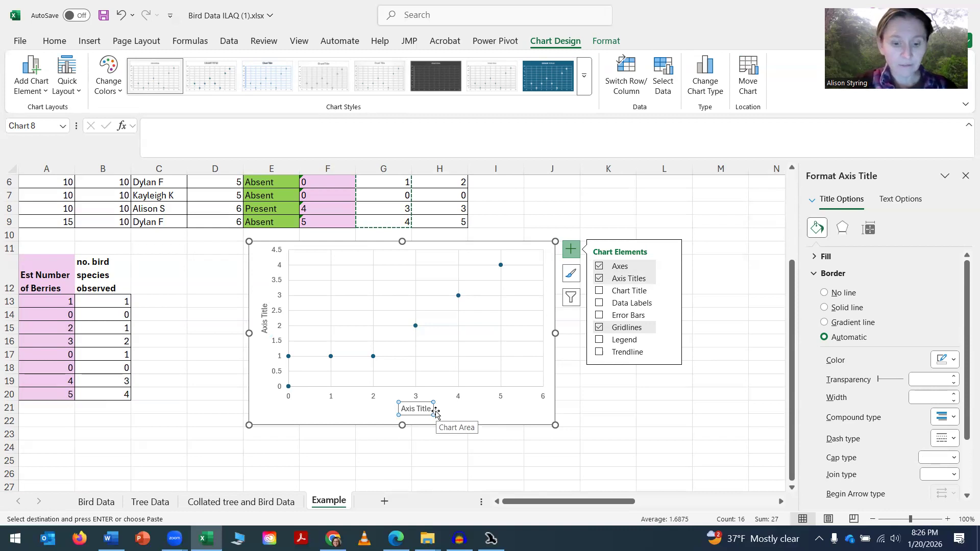
text(Num)
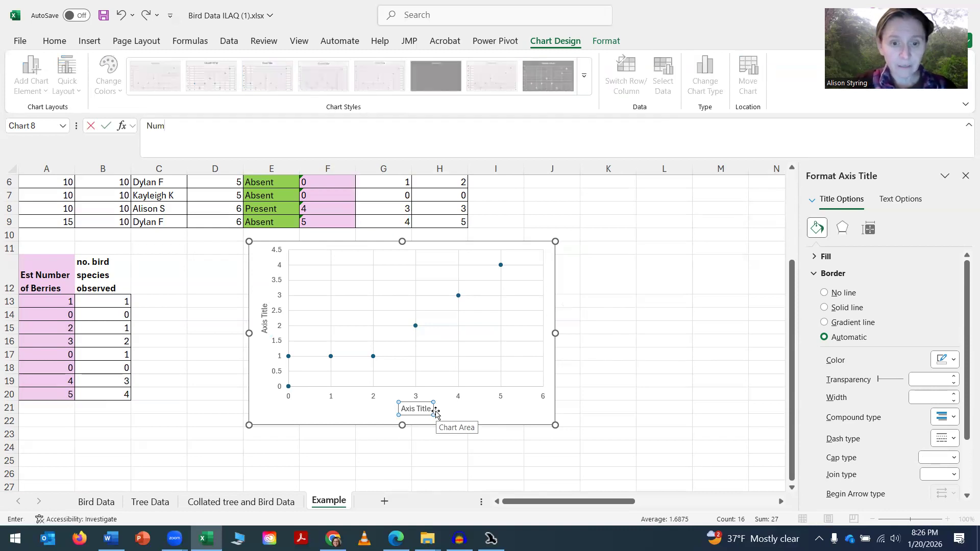
key(BackSpace)
key(BackSpace)
key(BackSpace)
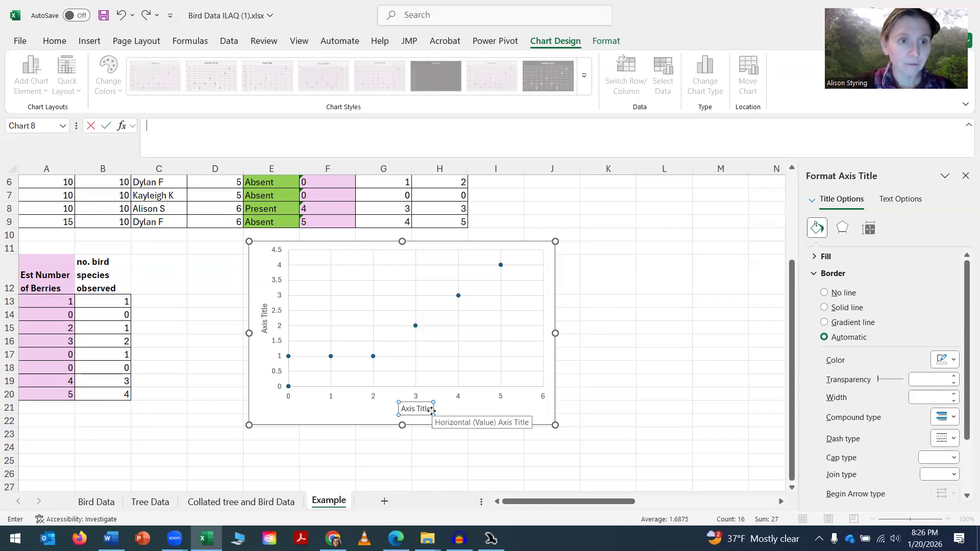
text(Estimated)
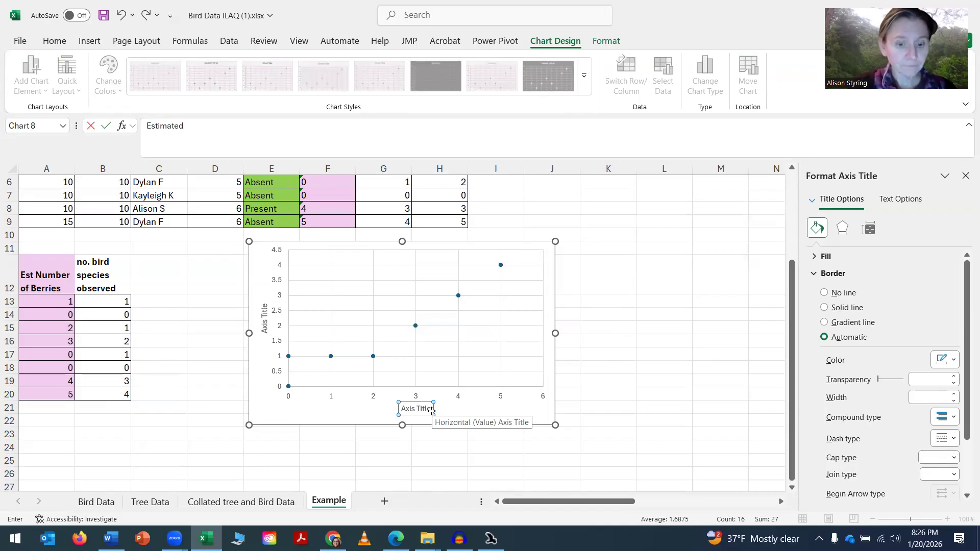
text( No. Berroes)
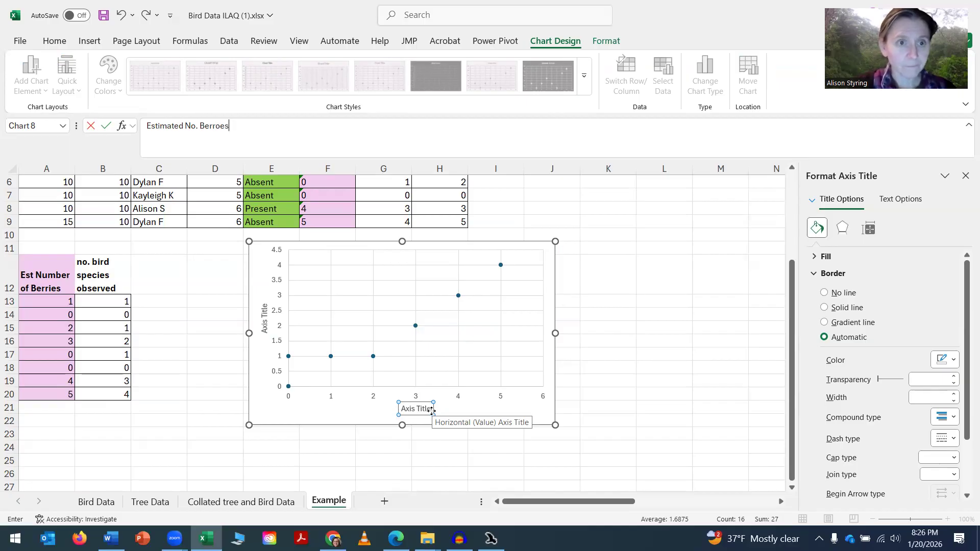
key(BackSpace)
key(BackSpace)
key(BackSpace)
text(ies)
key(Return)
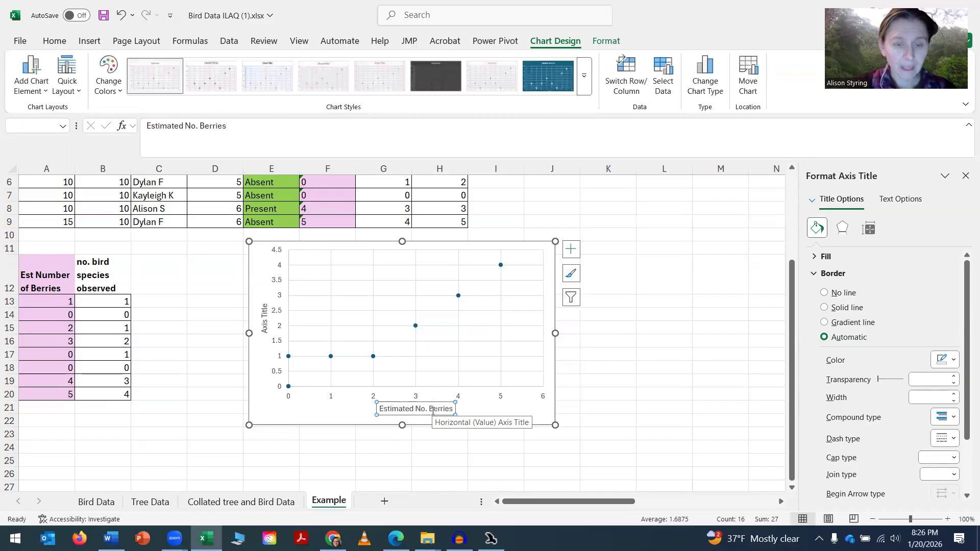
Step: Set the vertical axis title of the scatter chart to "No. Bird species"
right_click(264, 324)
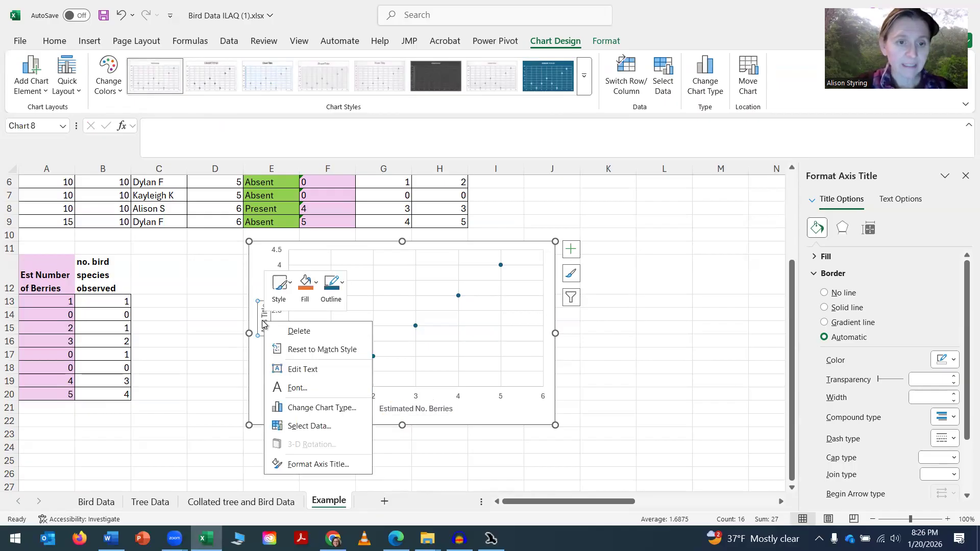
click(263, 317)
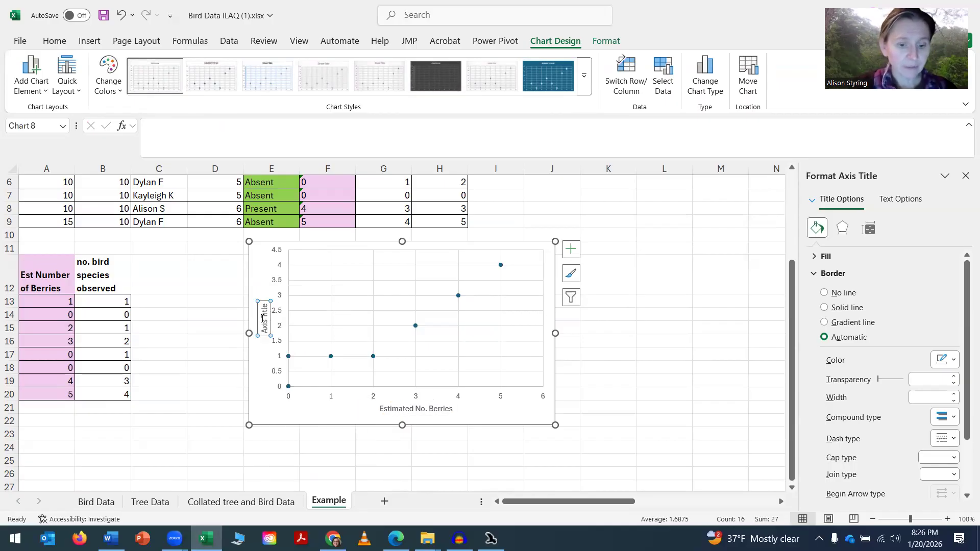
text(No. Bir)
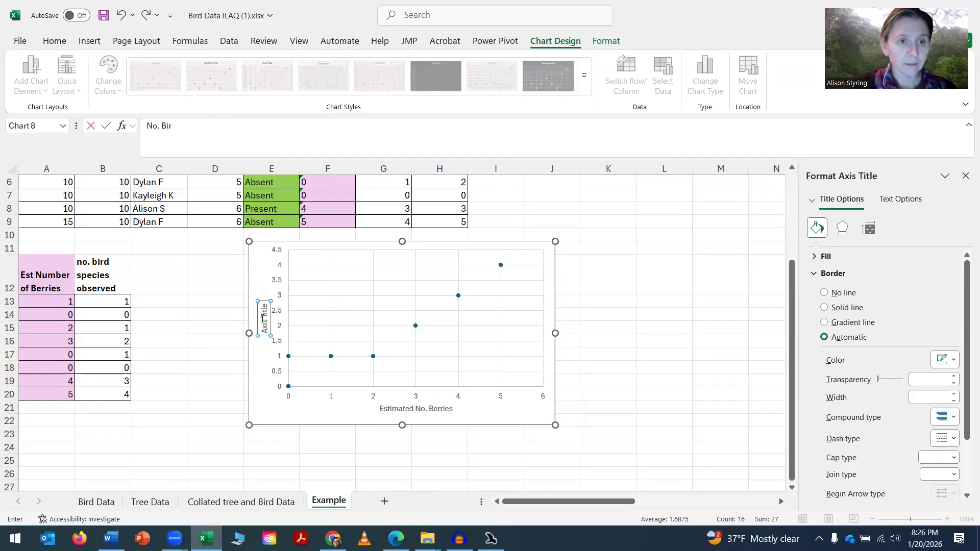
text(d species)
key(Return)
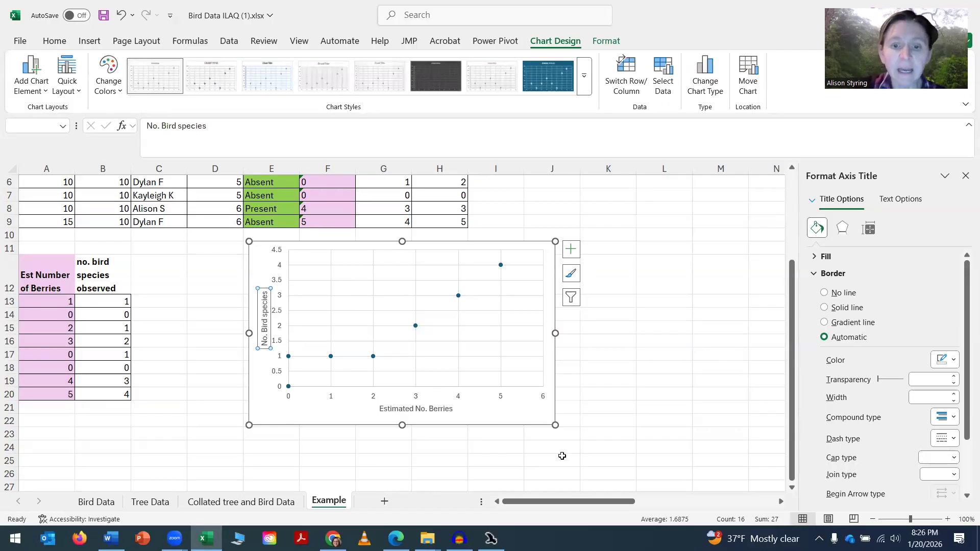
click(533, 416)
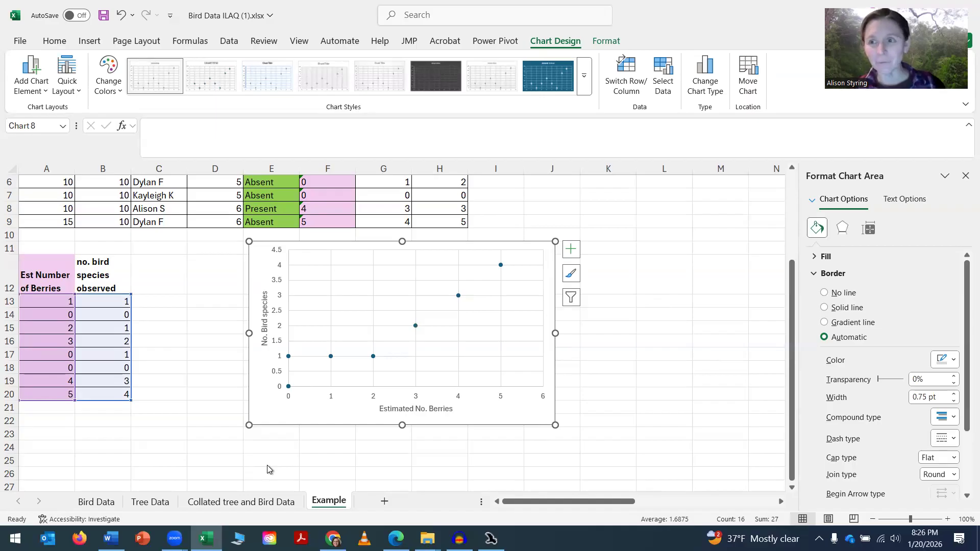
Step: Add a linear trendline to the data series in the scatter chart
right_click(416, 326)
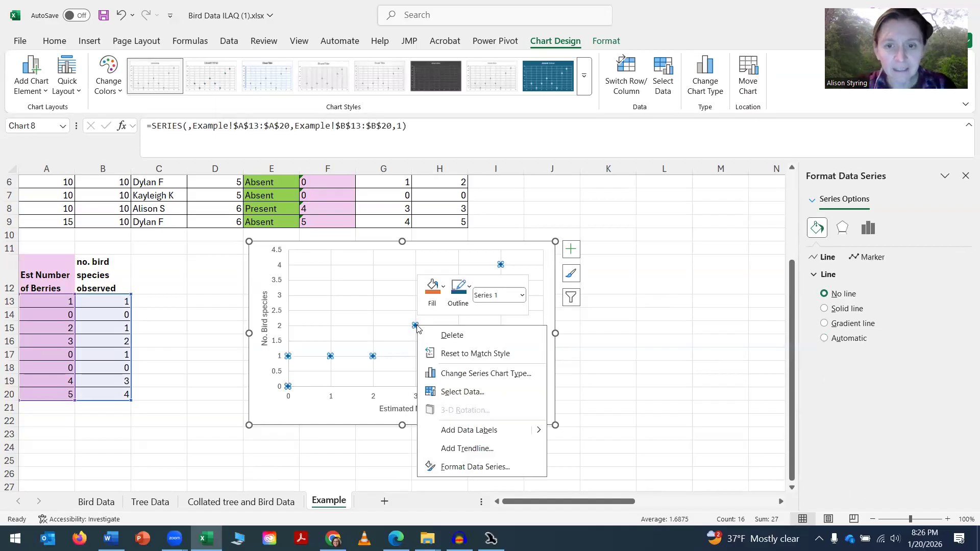
click(571, 251)
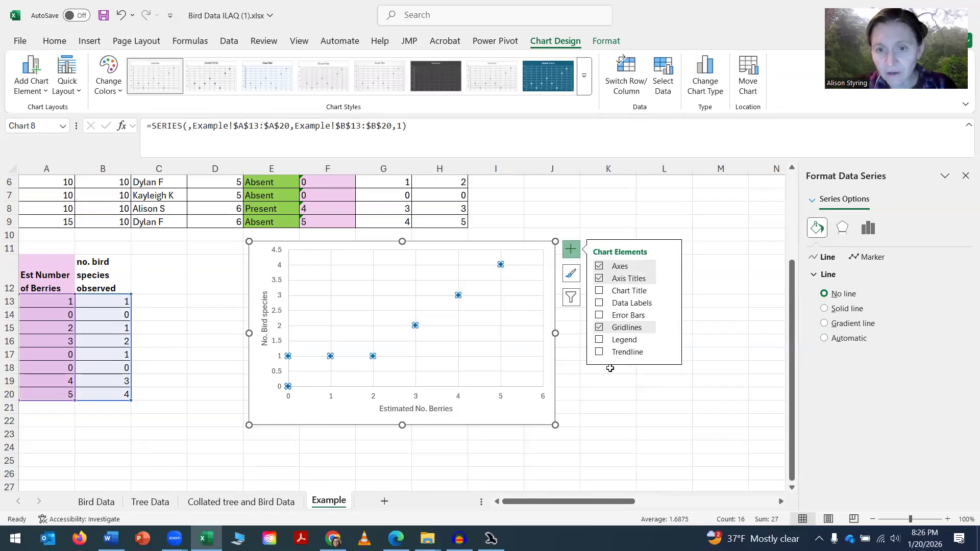
right_click(500, 266)
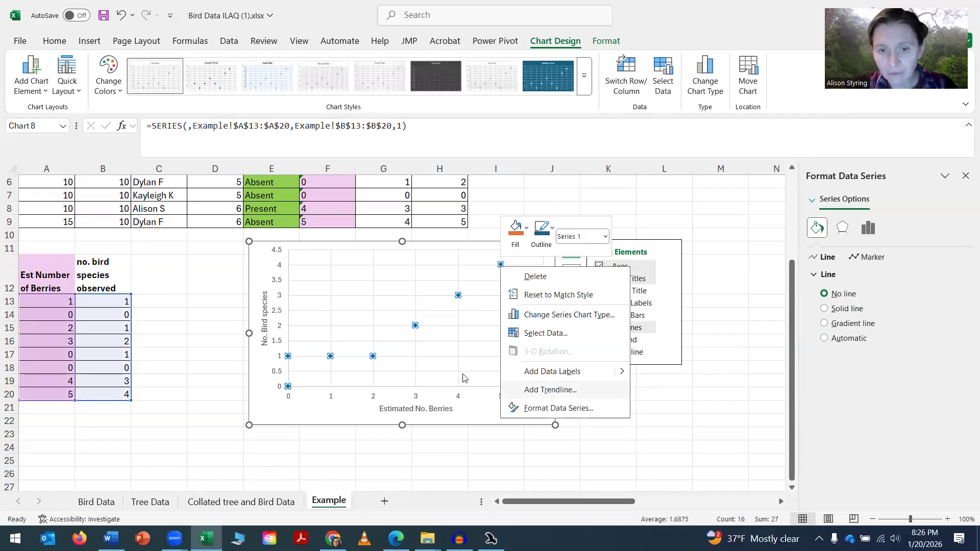
click(551, 390)
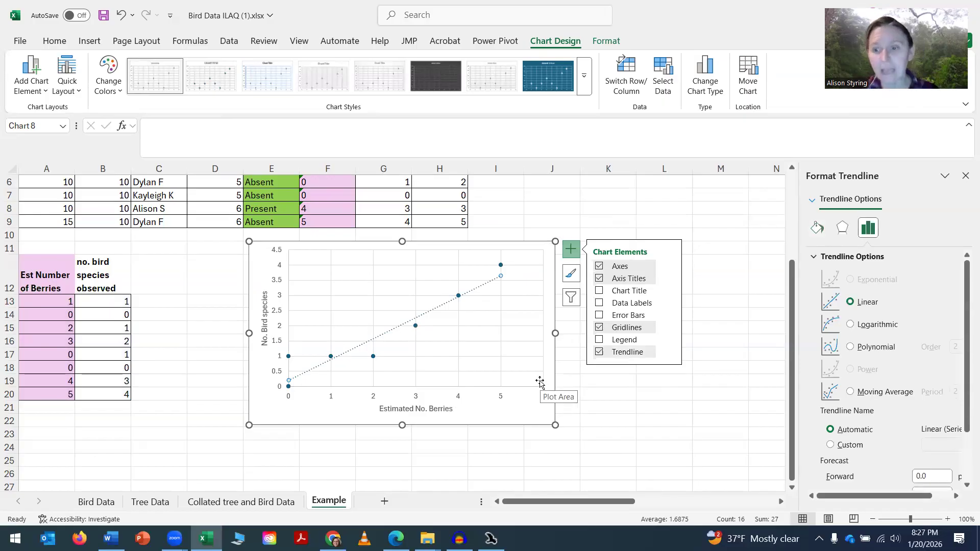
Step: Try displaying the trendline equation on the chart and moving it above the line, and undo both changes
scroll(961, 426, down, 2)
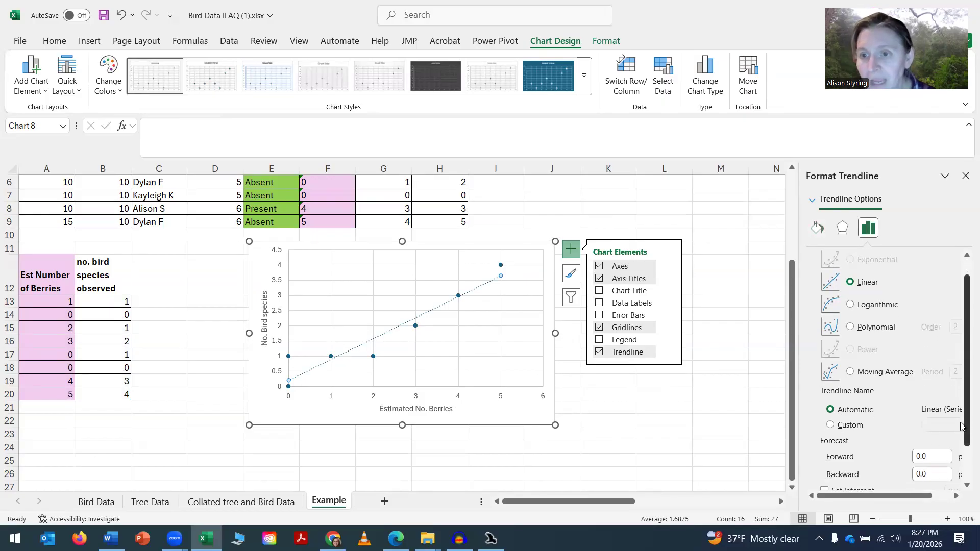
scroll(961, 427, down, 2)
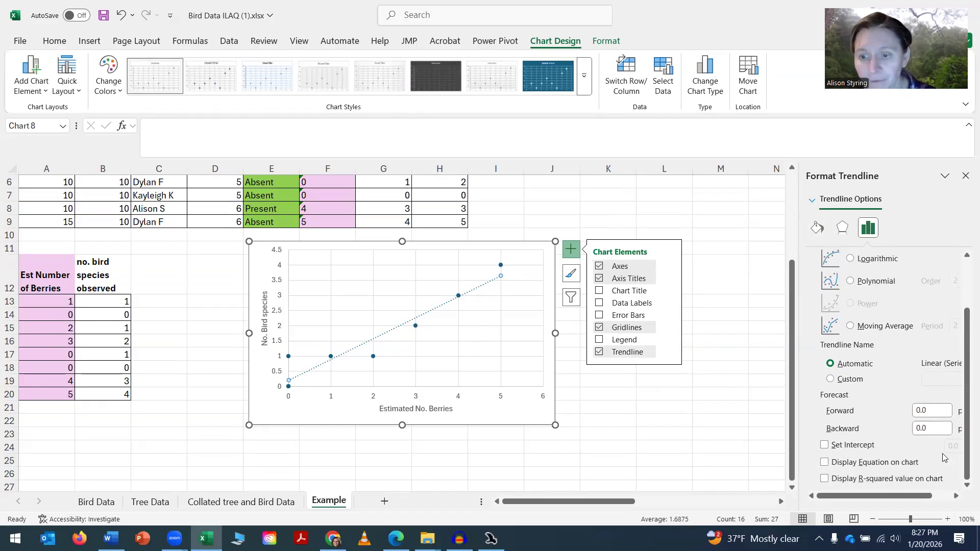
click(825, 463)
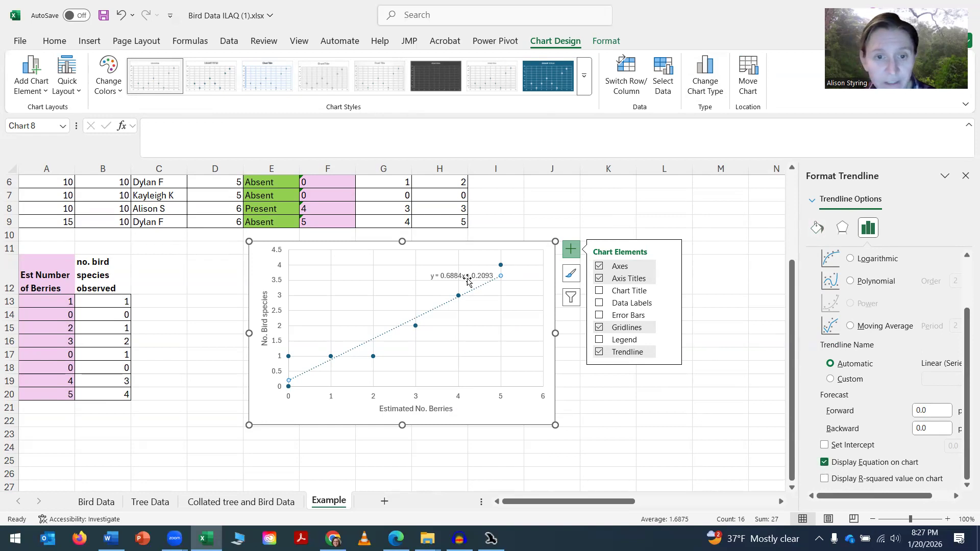
mouse_move(468, 274)
mouse_down()
mouse_move(483, 250)
mouse_move(468, 257)
mouse_up()
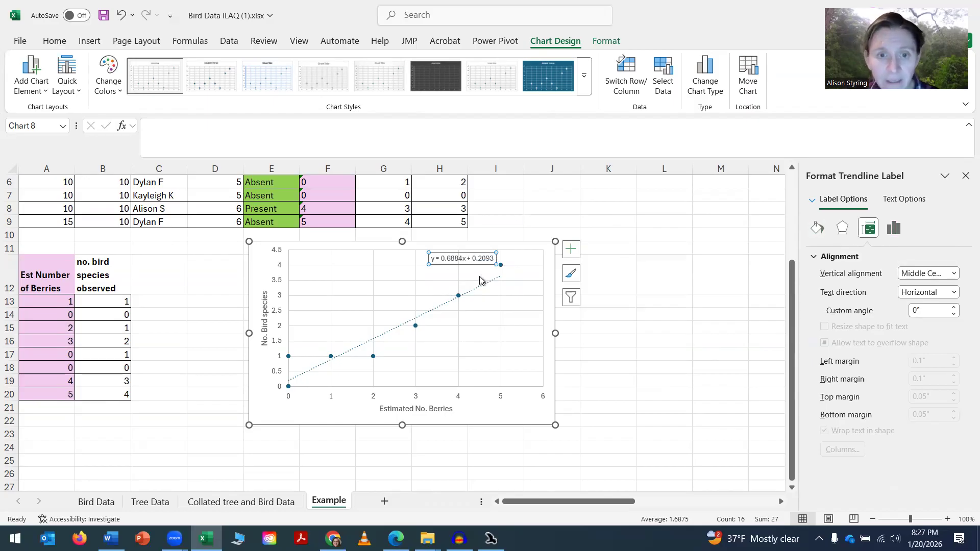
click(123, 15)
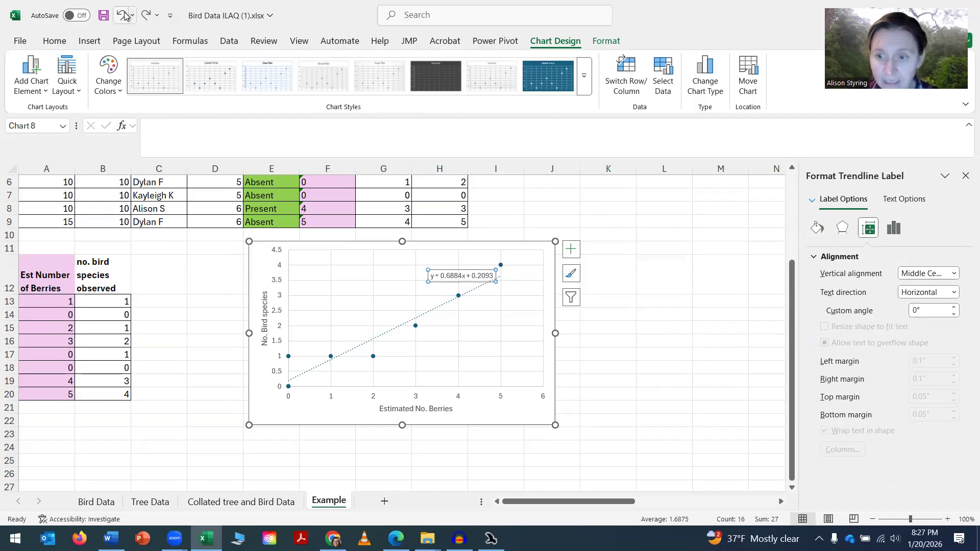
click(125, 15)
Step: Display the trendline equation and R-squared value on the chart, and move their label up clear of the trendline
scroll(868, 450, down, 3)
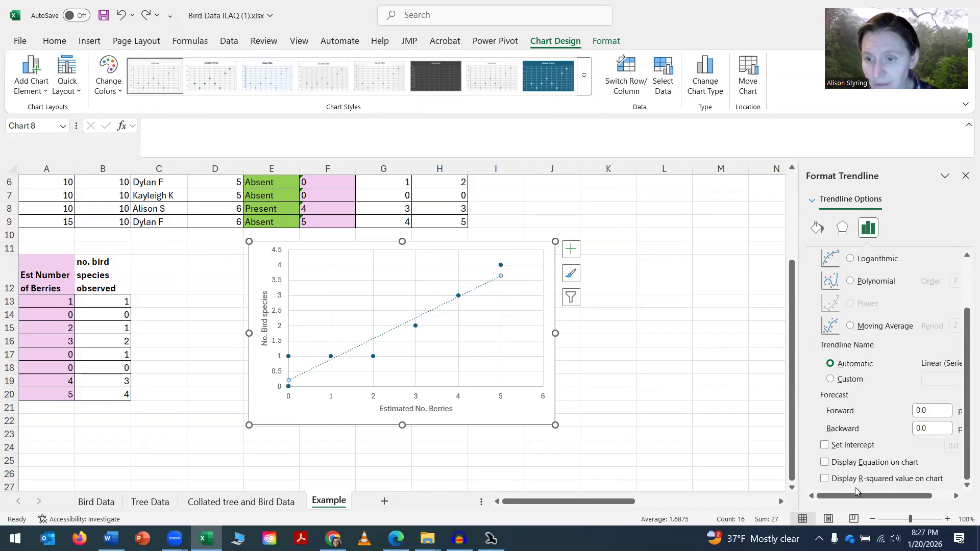
click(825, 463)
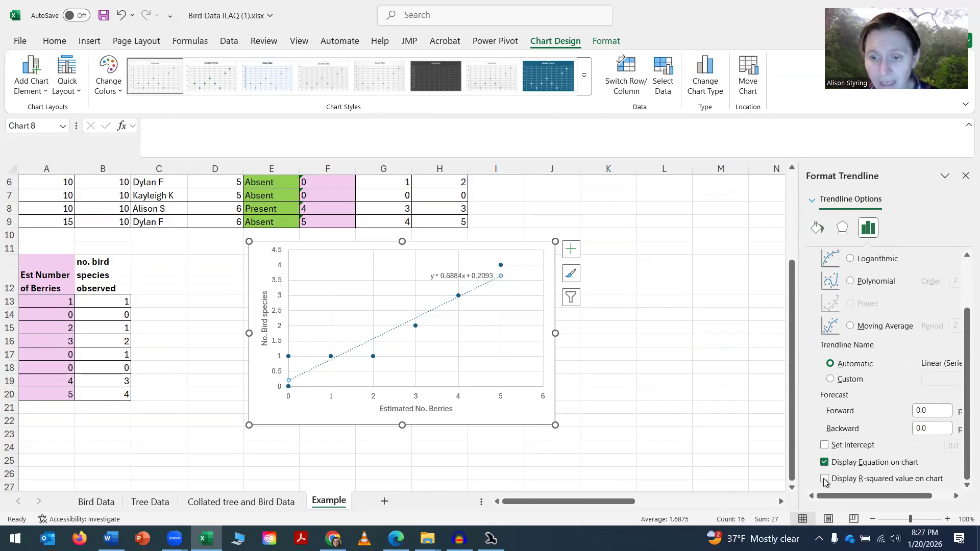
click(825, 480)
drag(466, 269, 466, 253)
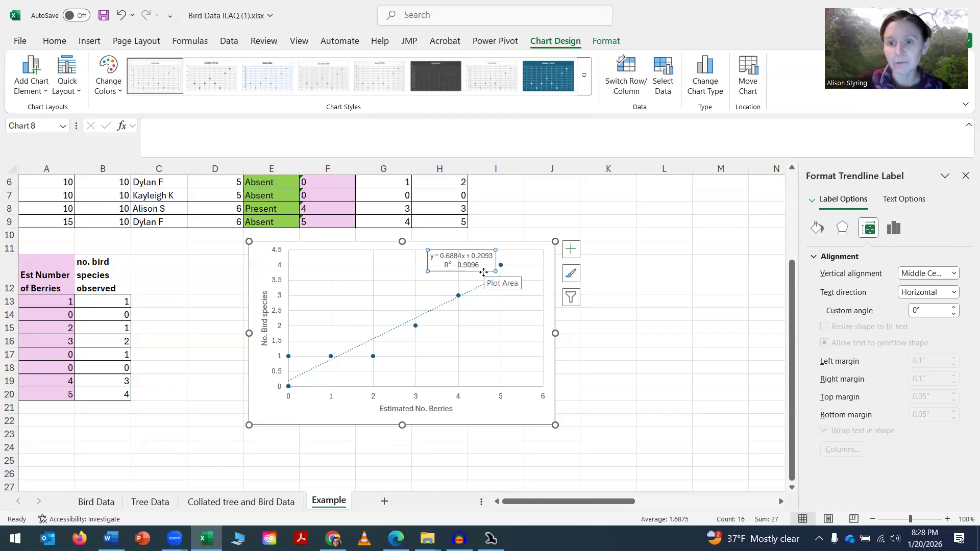
click(610, 423)
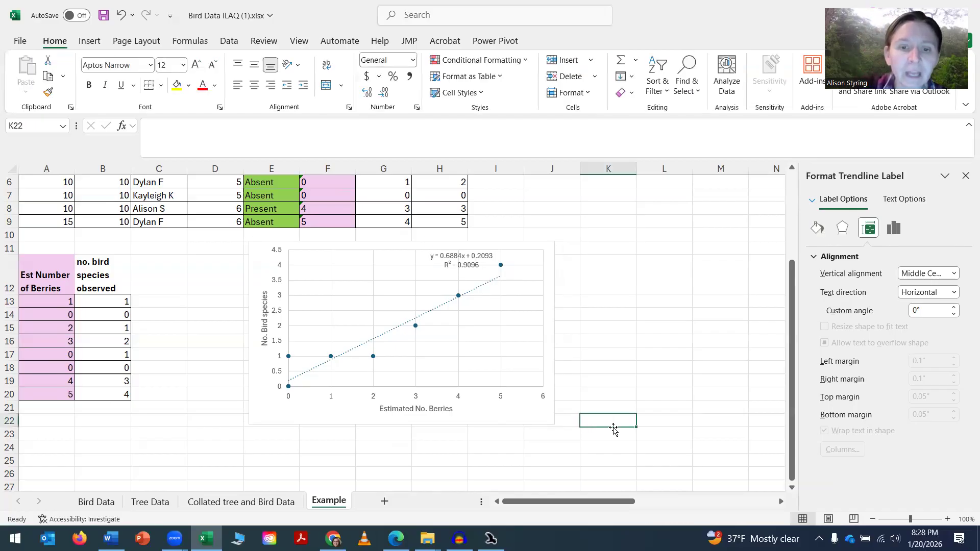
scroll(301, 385, up, 2)
scroll(552, 334, down, 2)
scroll(531, 337, up, 2)
drag(270, 207, 273, 338)
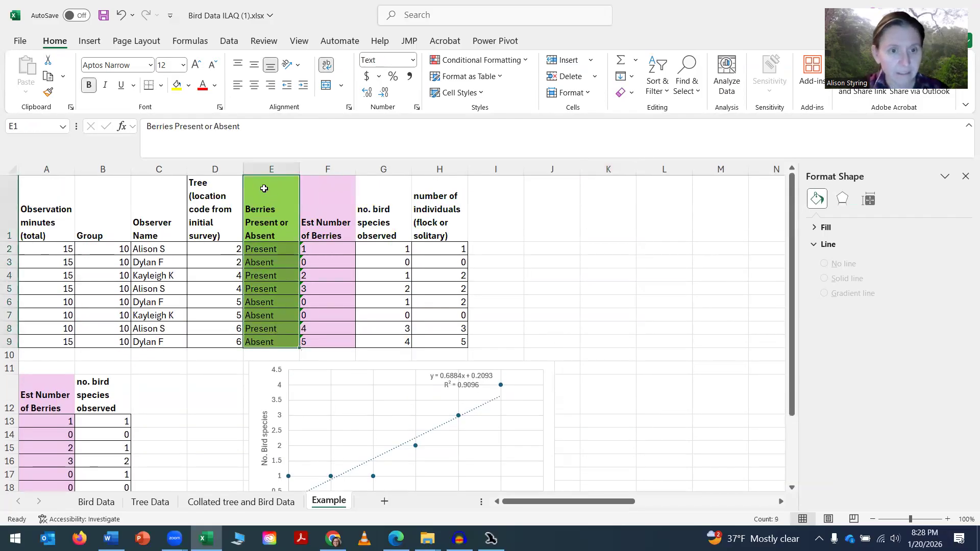
key(ctrl+c)
key(ctrl+q)
Step: Copy the Est Number of Berries column in F1:F9 to the cells starting at A24
drag(309, 202, 329, 338)
scroll(330, 339, down, 4)
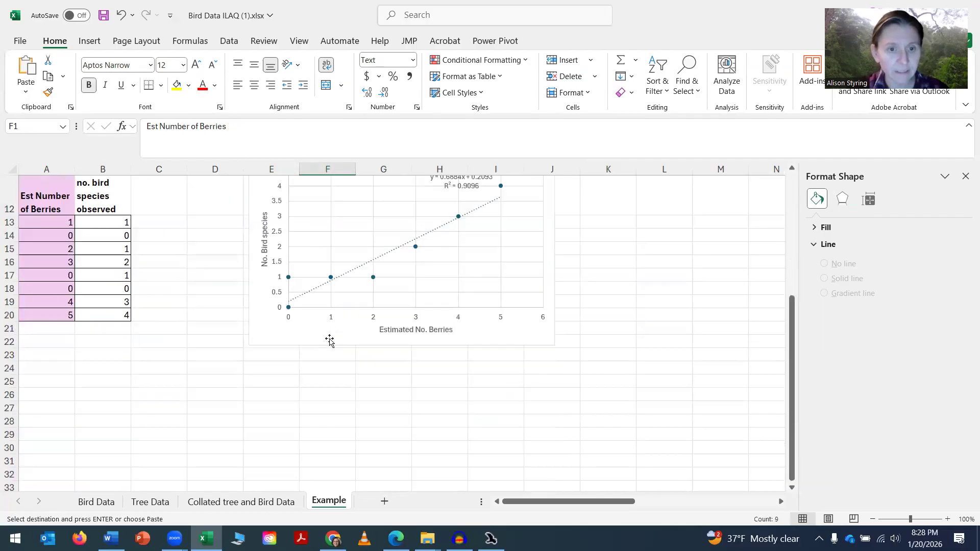
click(43, 371)
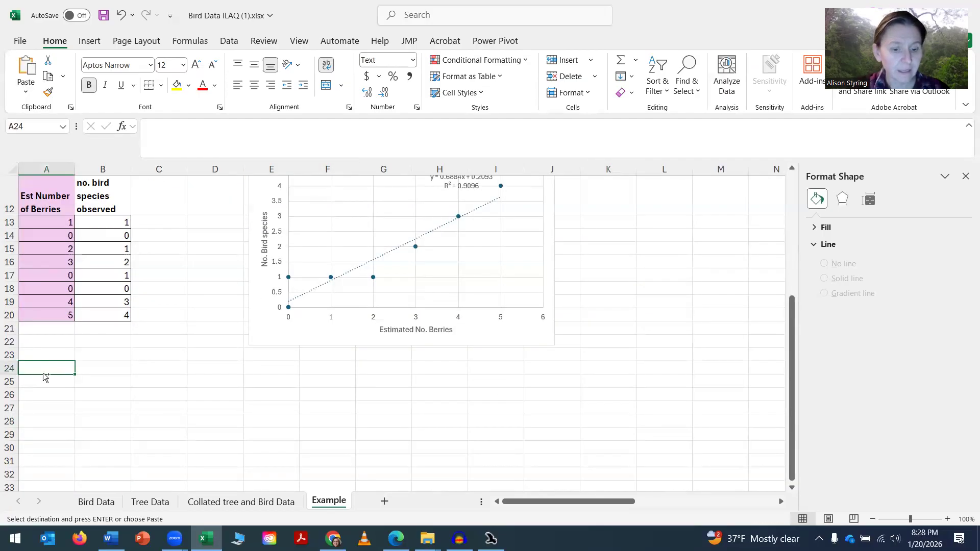
key(ctrl+v)
Step: Copy the "no. bird species observed" column in G1:G9 to the cells starting at B24
scroll(247, 345, up, 4)
click(375, 233)
drag(387, 256, 389, 341)
scroll(388, 342, down, 4)
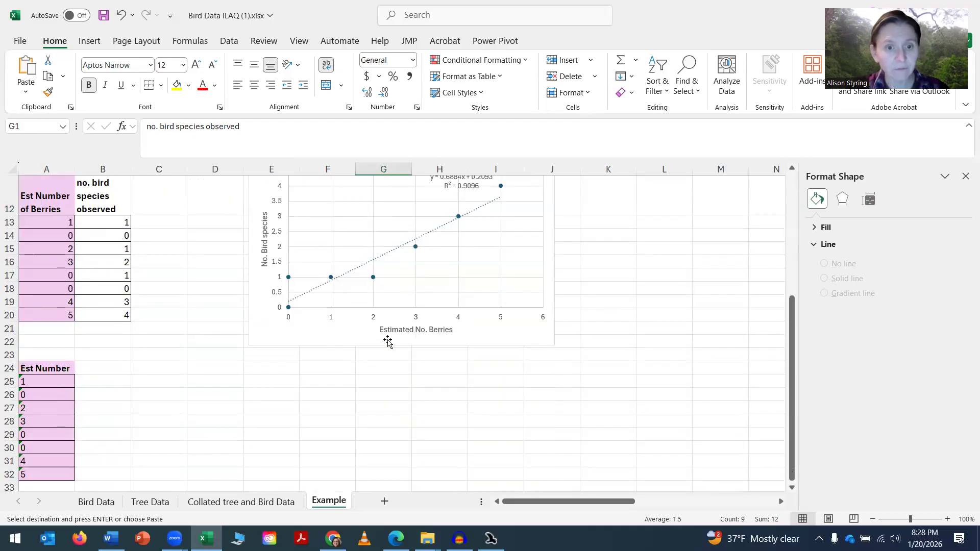
scroll(204, 379, down, 1)
click(94, 328)
key(ctrl+v)
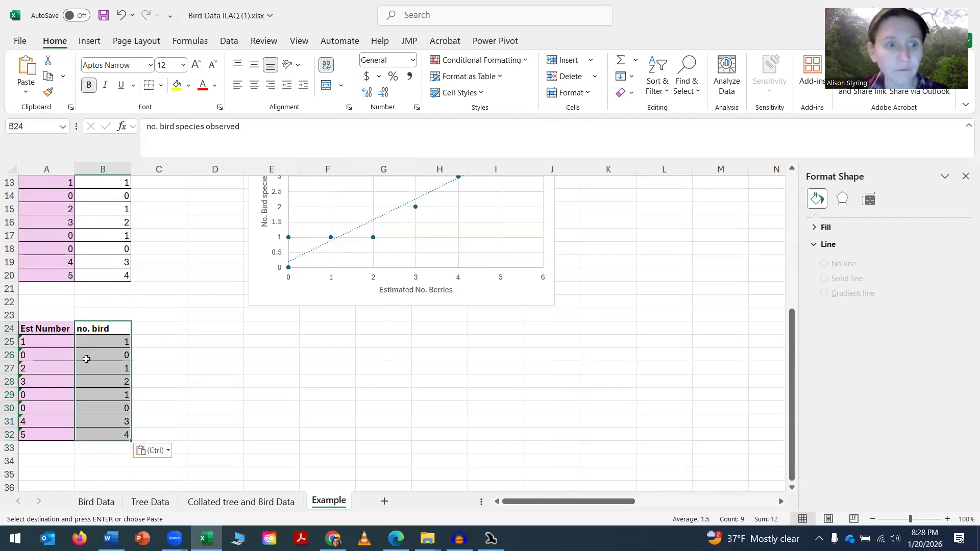
Step: Convert the text-stored berry counts in A25:A32 to numbers
drag(36, 339, 119, 441)
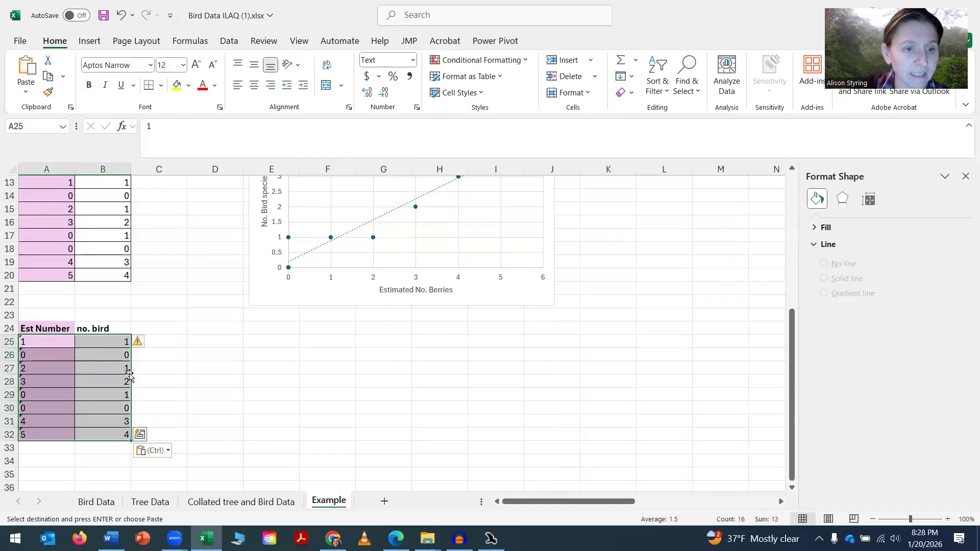
click(142, 346)
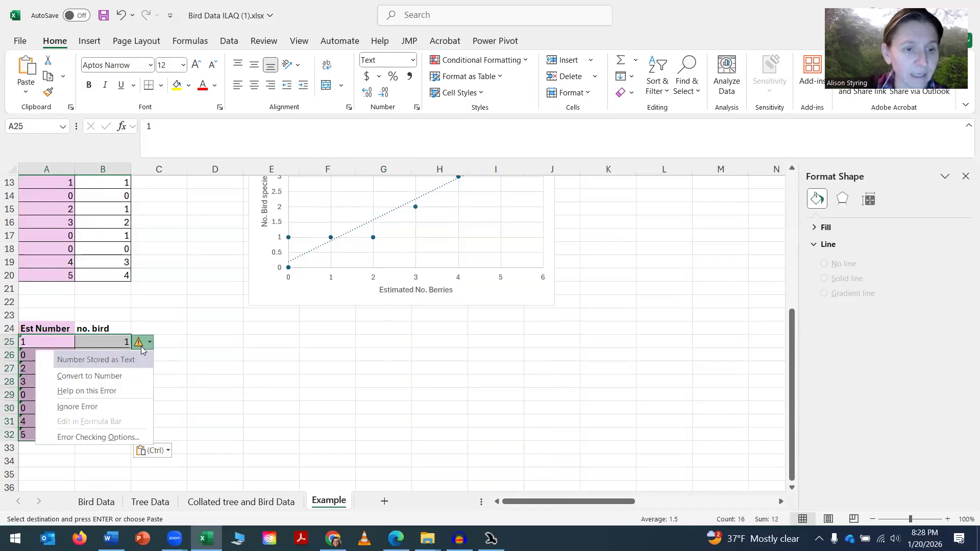
click(128, 377)
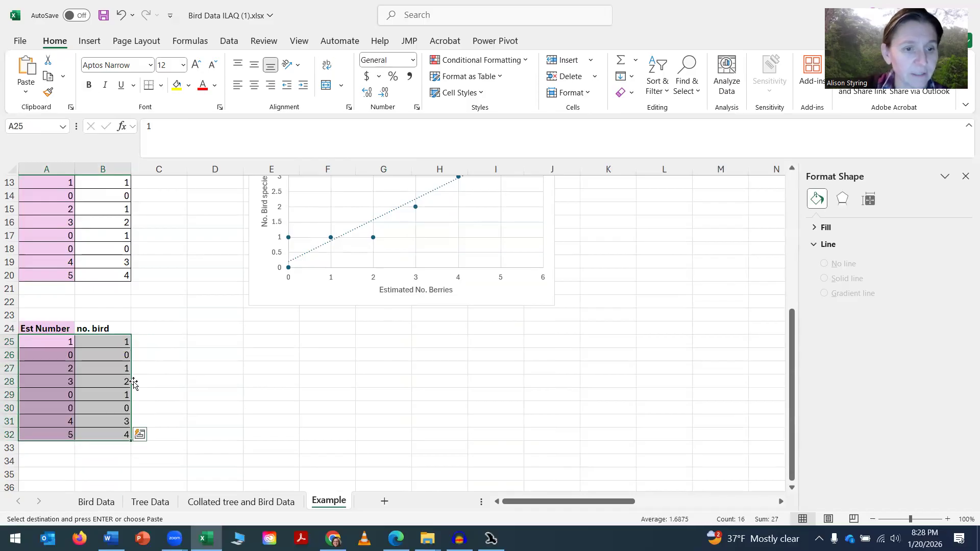
Step: Insert a markers-only scatter chart from A25:B32 and place it below the first chart
click(90, 41)
click(417, 93)
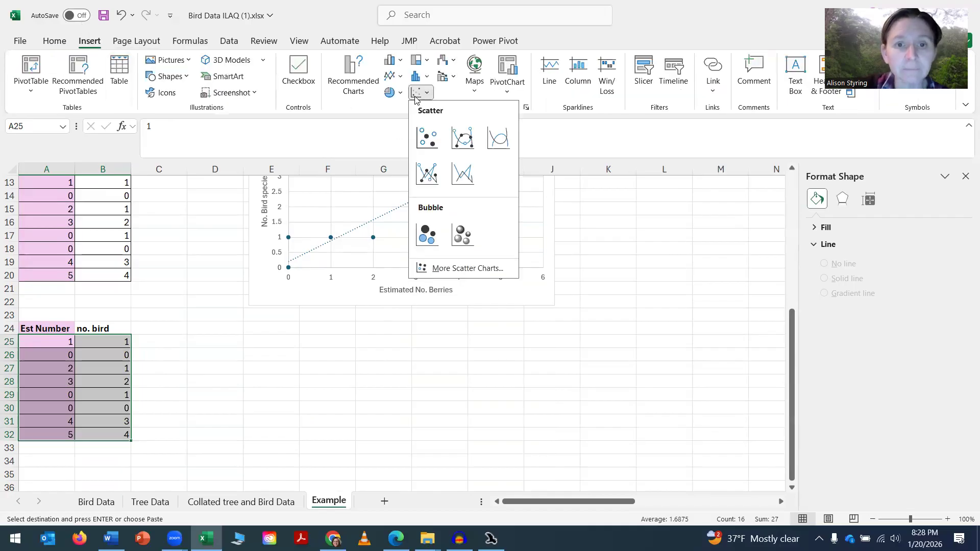
click(436, 131)
drag(530, 418, 529, 480)
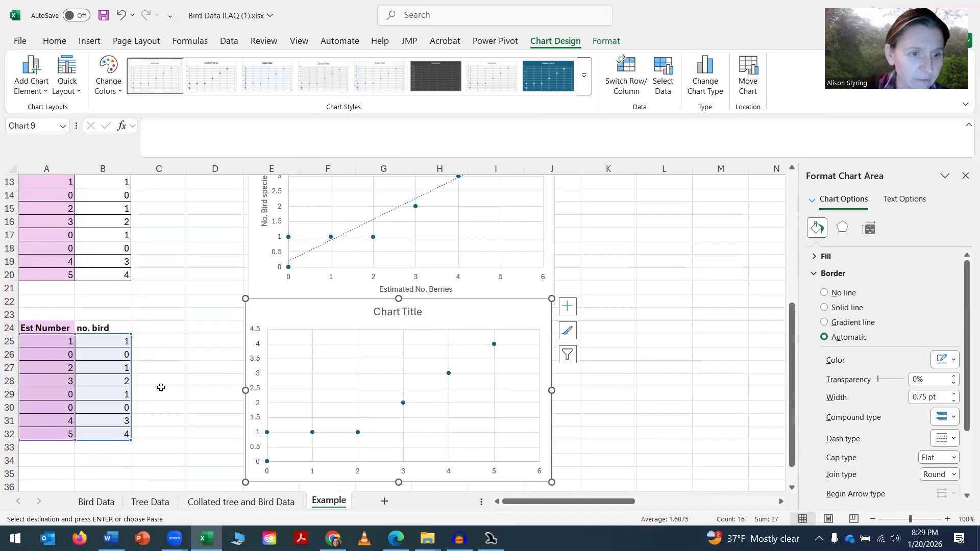
Step: Replace the data in B24:B32 with a copy of the "number of individuals (flock or solitary)" column in H1:H9
scroll(161, 387, up, 5)
click(439, 209)
drag(439, 209, 439, 343)
key(ctrl+c)
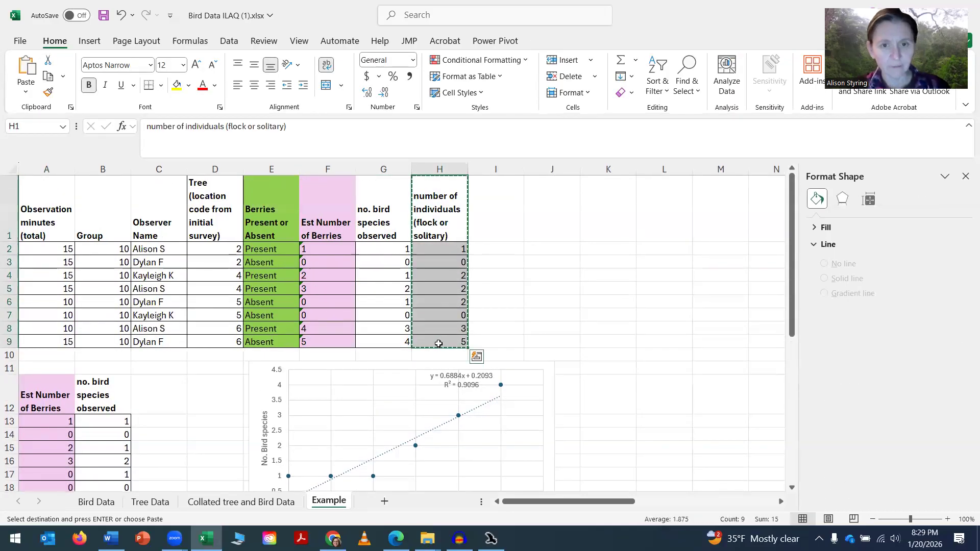
scroll(439, 343, down, 5)
click(103, 290)
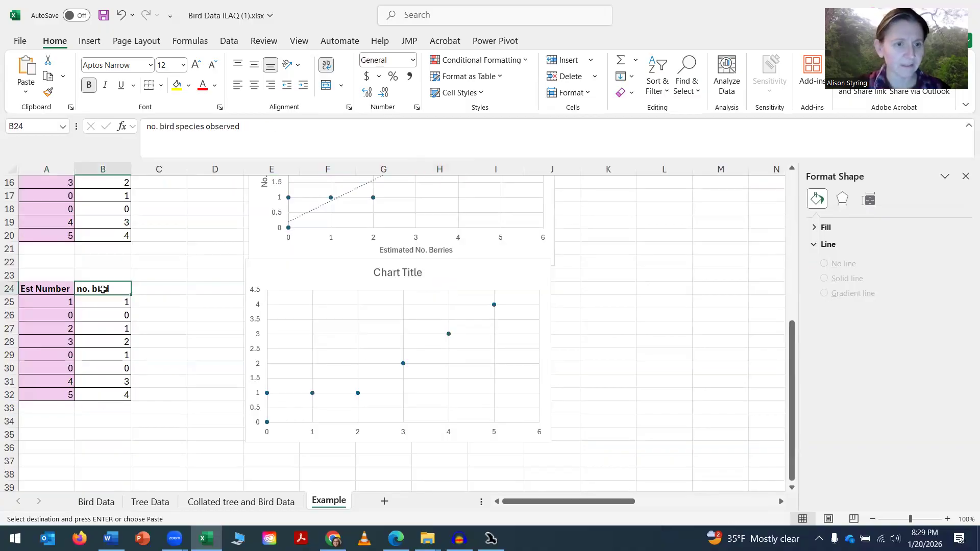
key(ctrl+v)
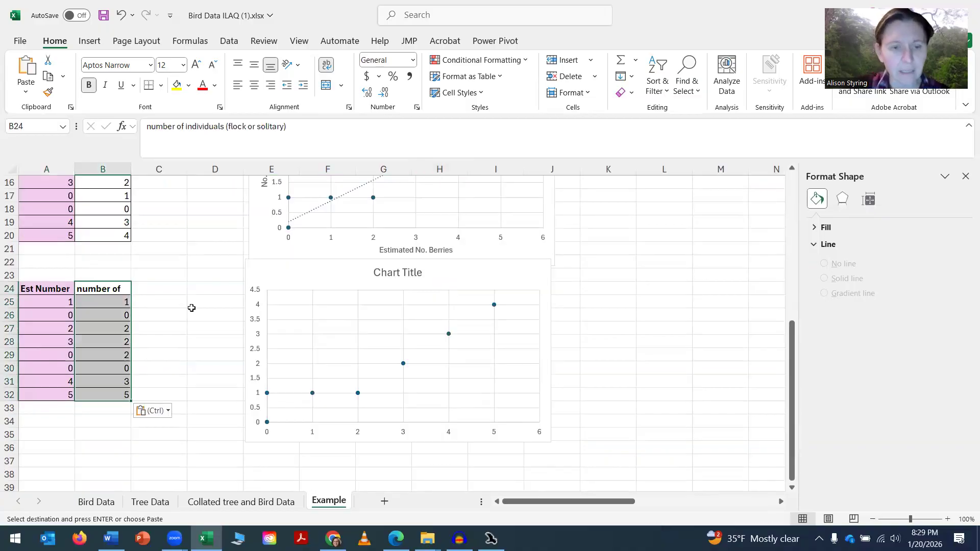
click(112, 291)
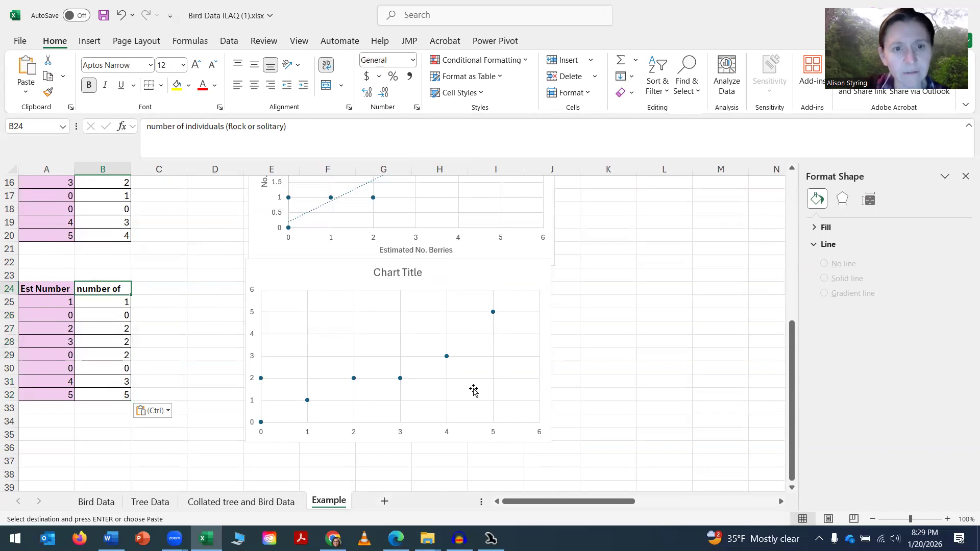
Step: Delete the chart title of the second scatter chart
scroll(525, 422, up, 3)
scroll(606, 389, down, 3)
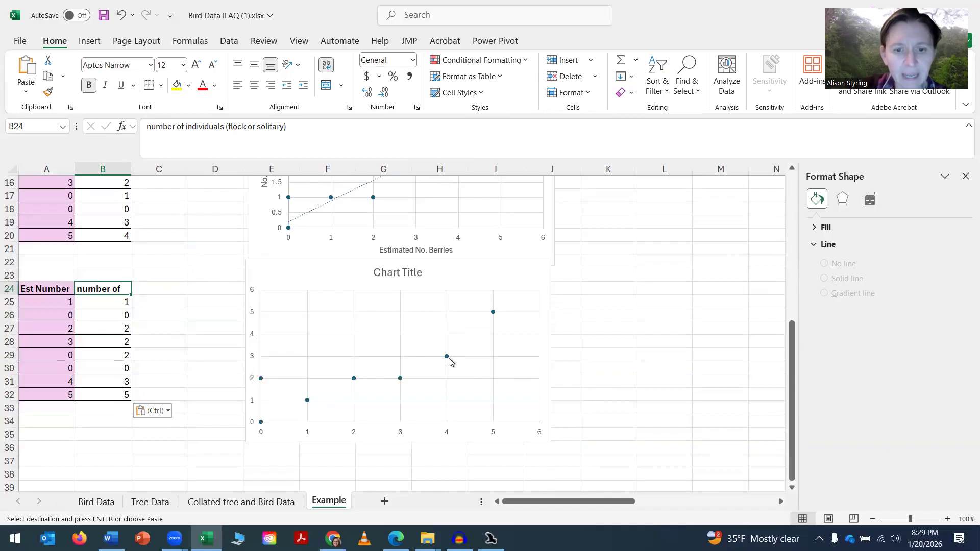
click(420, 278)
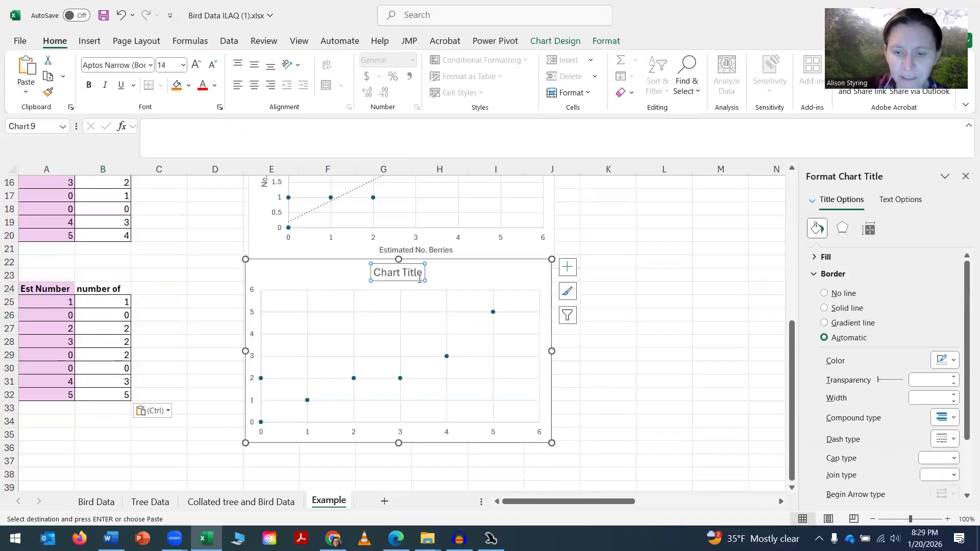
key(Delete)
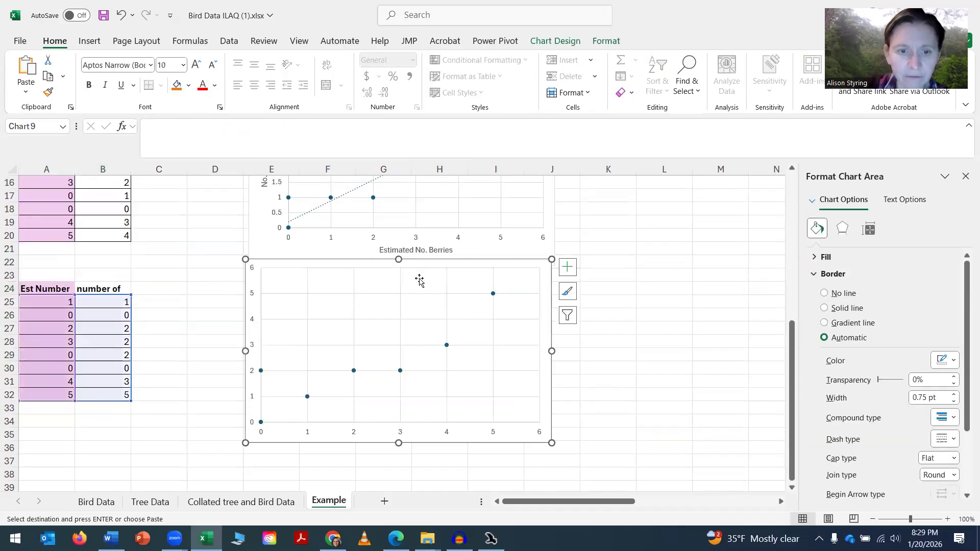
Step: Add axis titles to the second scatter chart and title its horizontal axis "estimated no. berries"
click(568, 274)
click(649, 296)
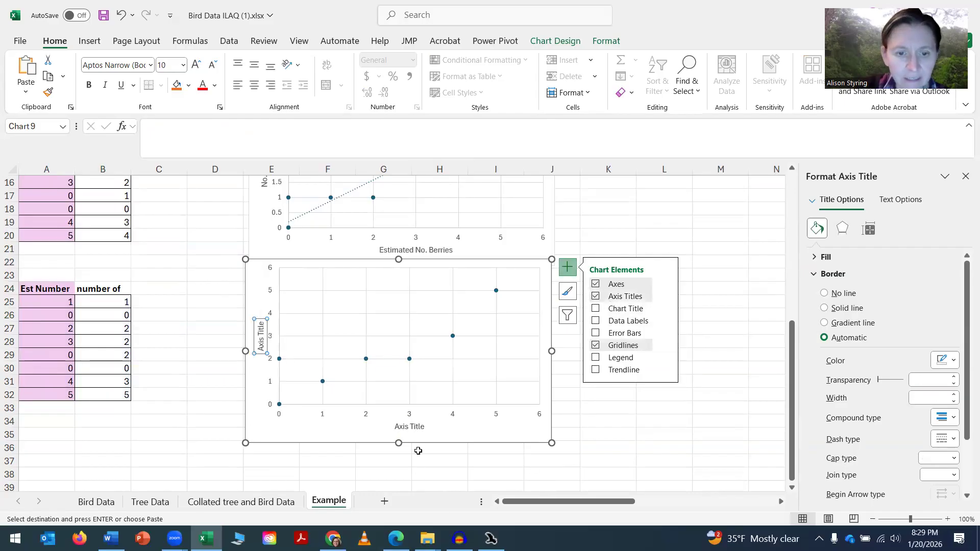
click(413, 429)
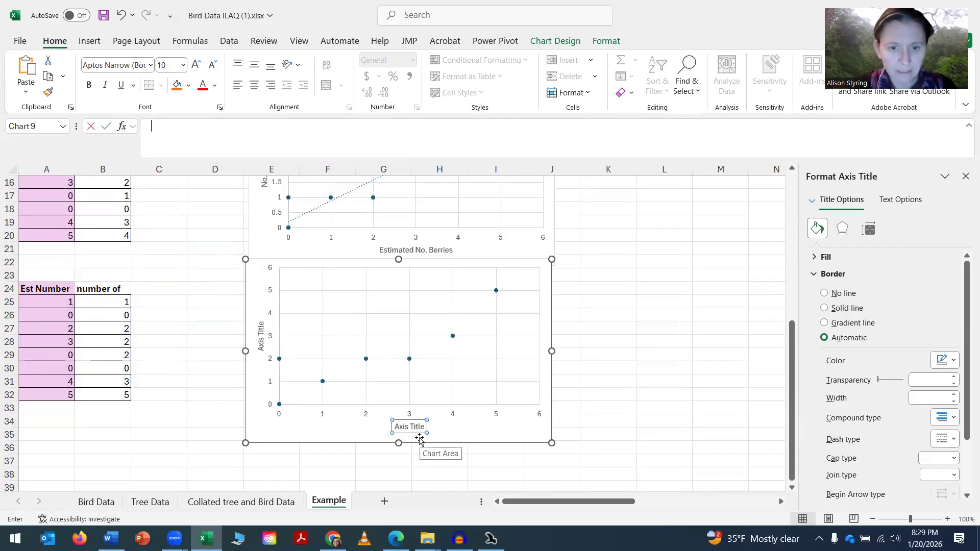
text(eEstimated no. berro)
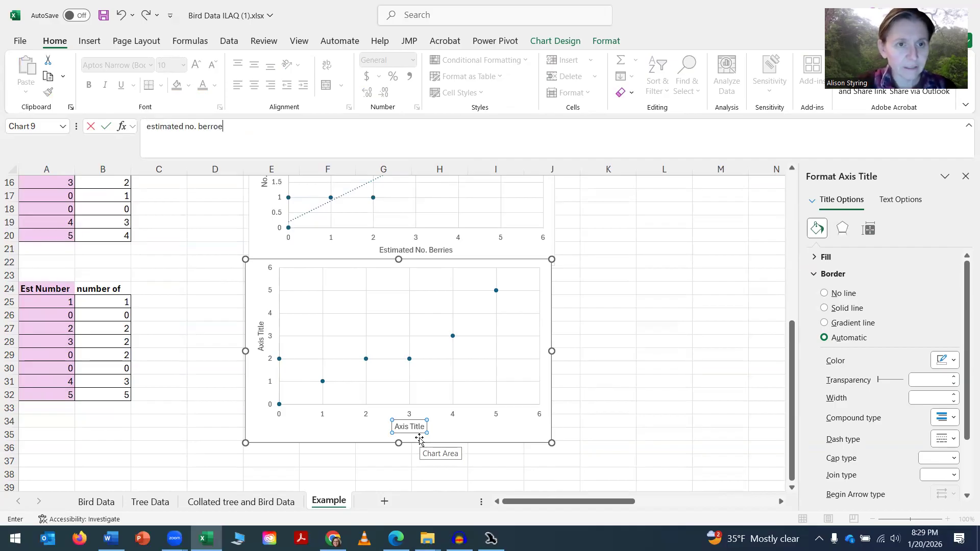
text(es)
key(Return)
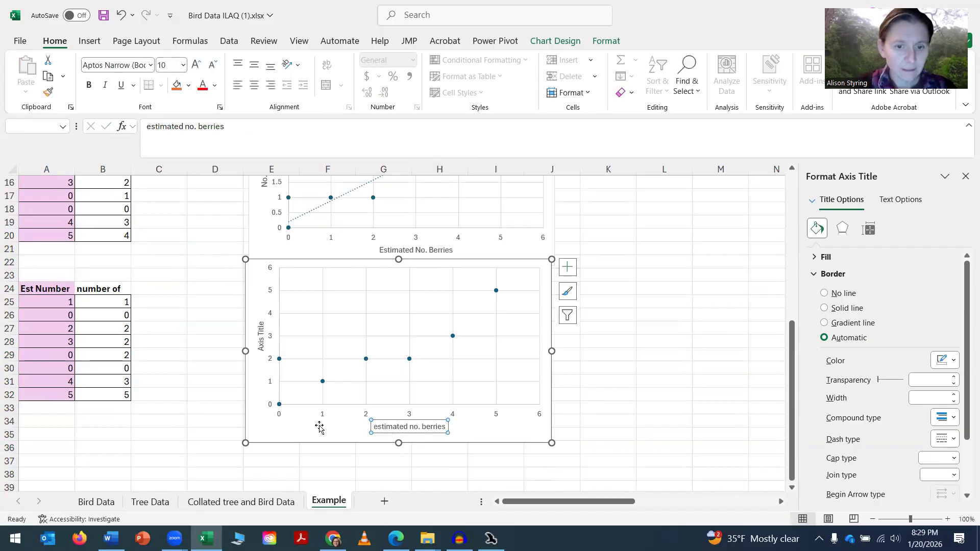
Step: Title the second chart's vertical axis "no. individual birds"
click(261, 345)
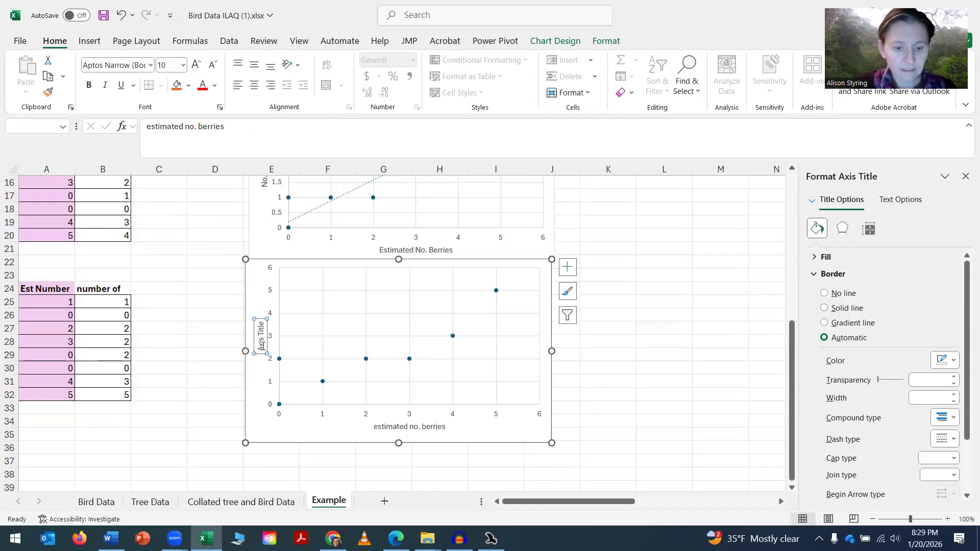
text(nu)
key(BackSpace)
key(BackSpace)
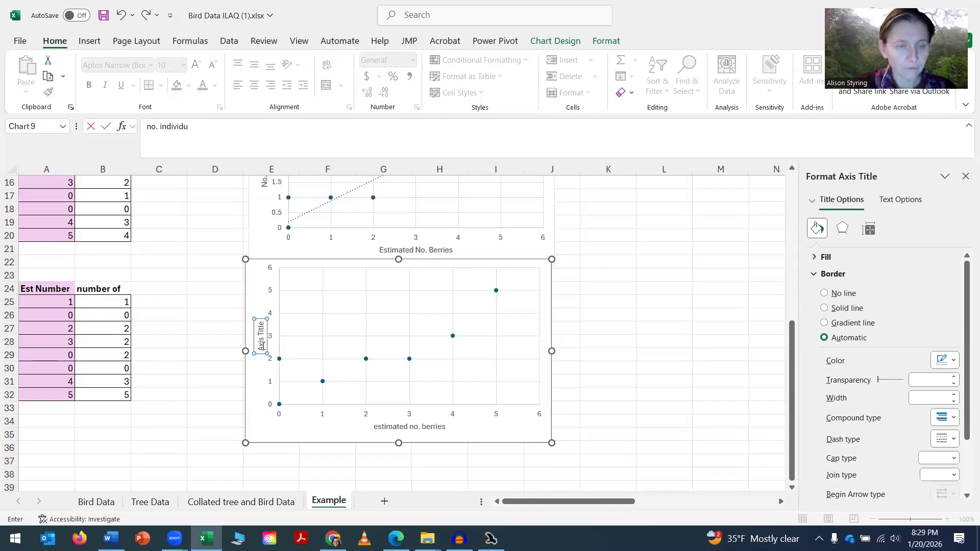
text(no. individual birds)
key(Return)
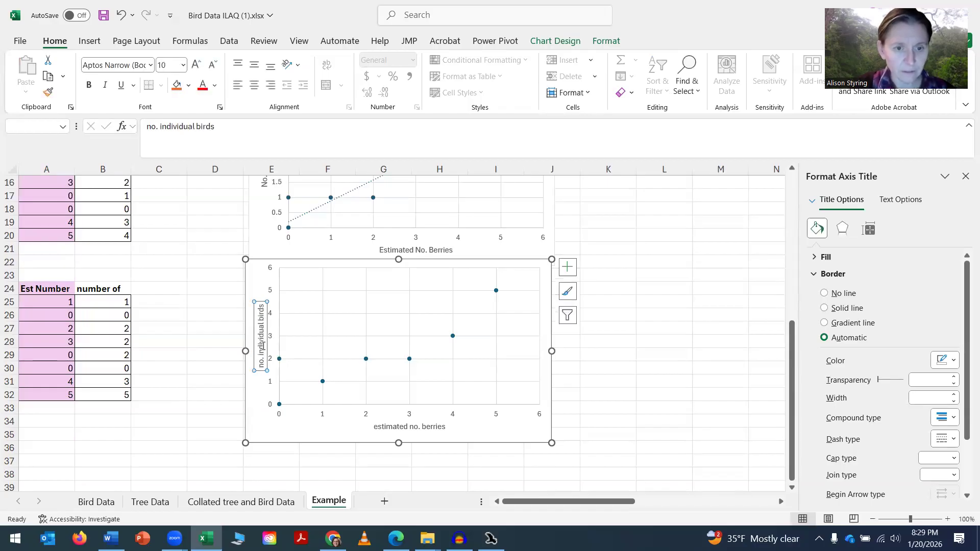
Step: Add a linear trendline to the second scatter chart
click(567, 267)
click(624, 371)
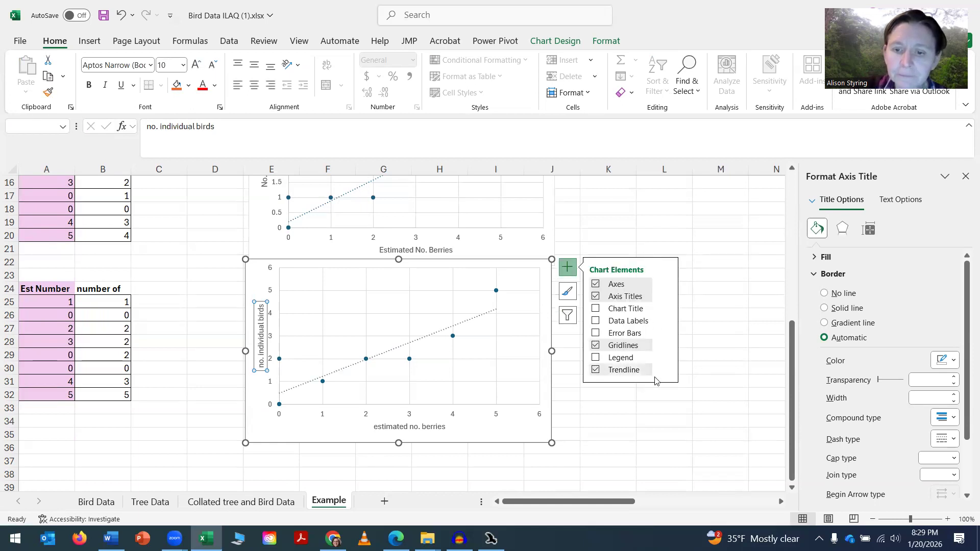
scroll(883, 419, down, 3)
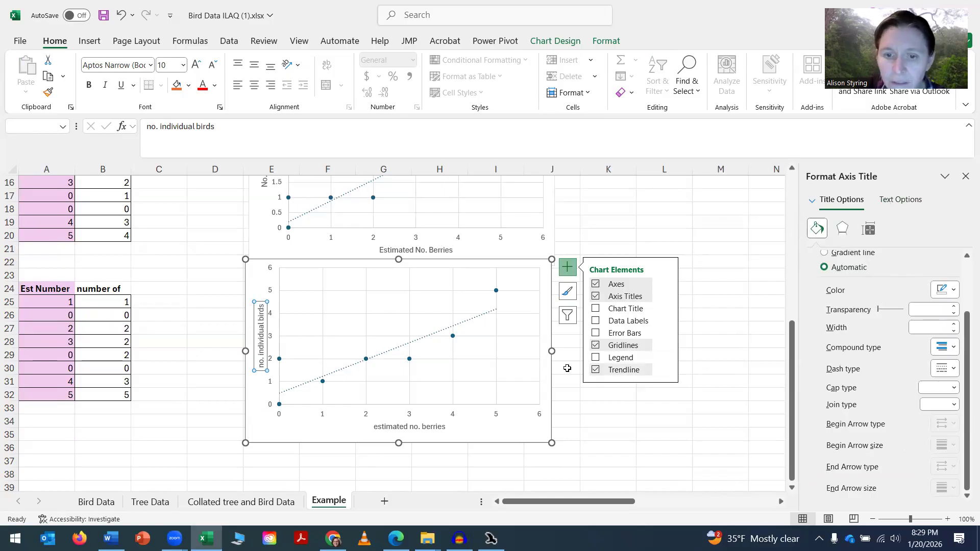
Step: Display the trendline's equation and R-squared value on the second chart, and move that label up, clear of the line
right_click(481, 319)
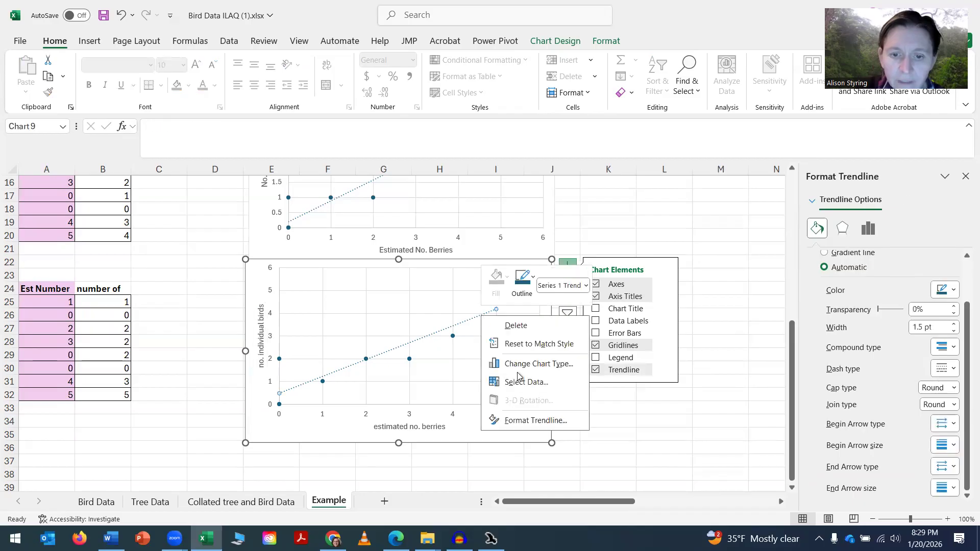
click(544, 418)
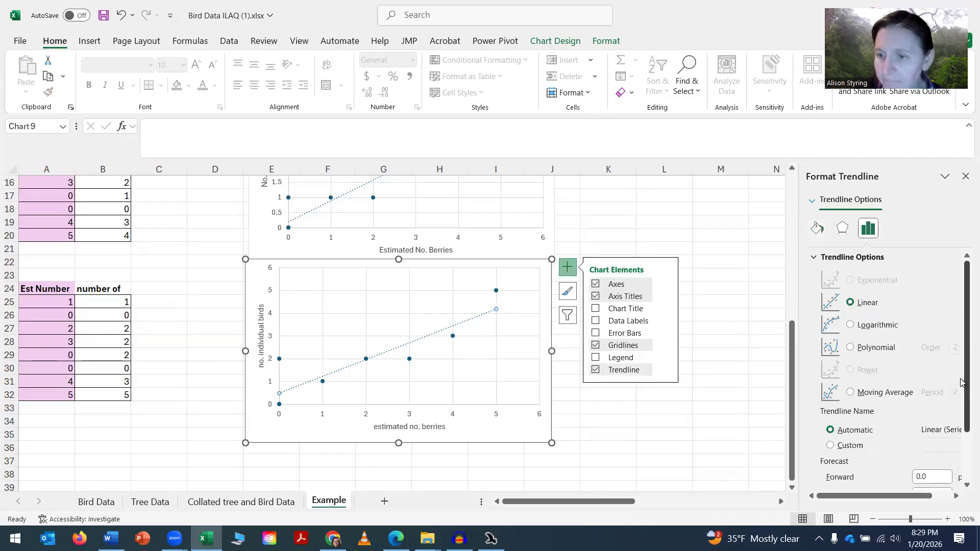
scroll(964, 383, down, 2)
click(824, 462)
click(825, 480)
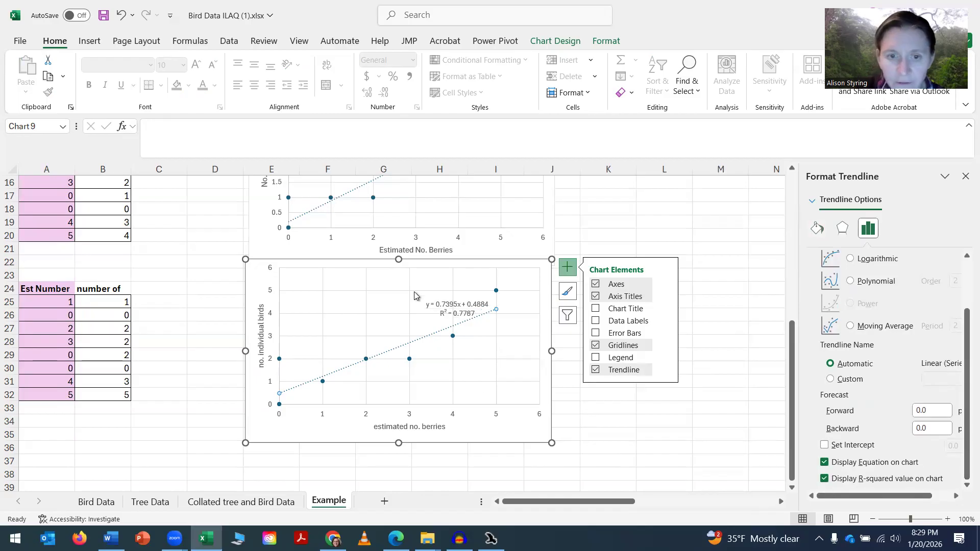
click(461, 305)
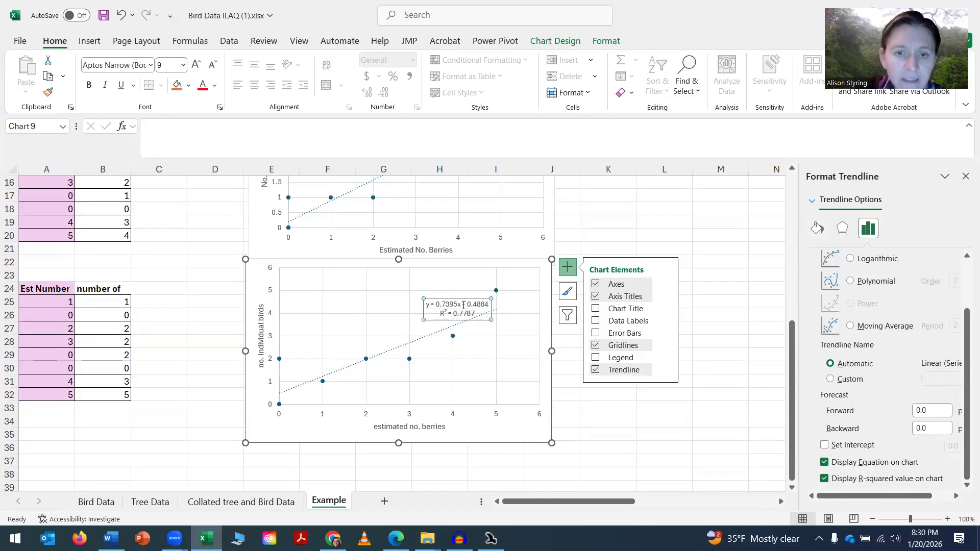
drag(459, 298, 452, 269)
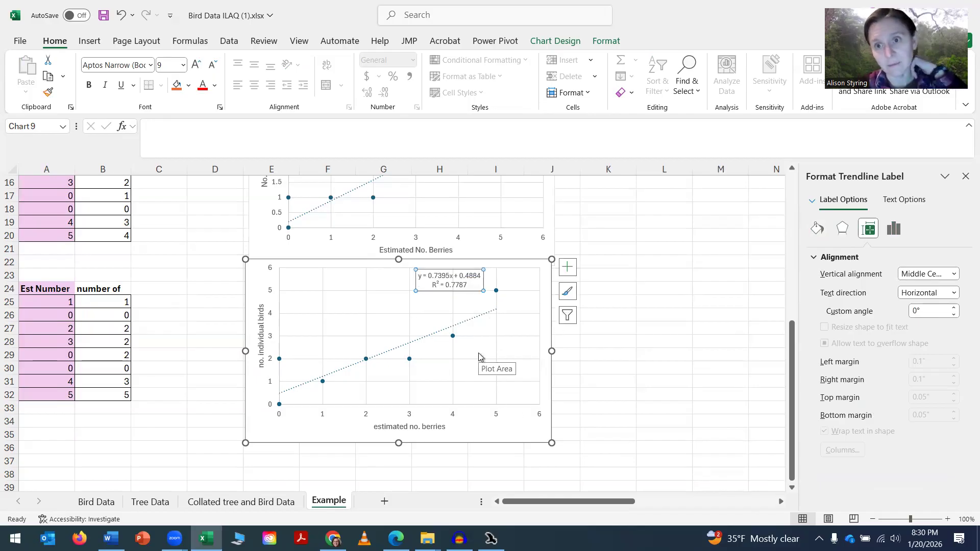
Step: Add a new data series to the first scatter chart with A25:A32 as its X values
scroll(603, 343, up, 1)
scroll(640, 334, up, 2)
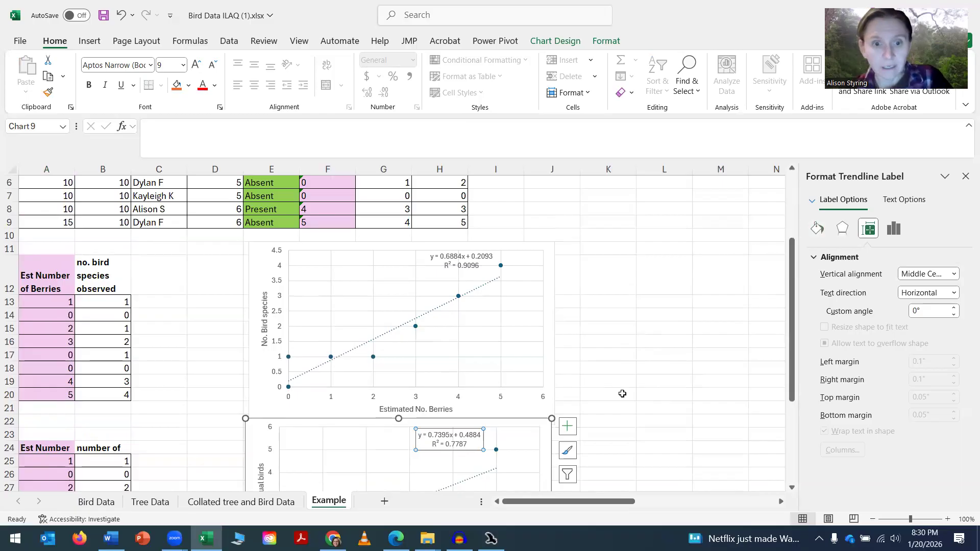
scroll(523, 334, down, 1)
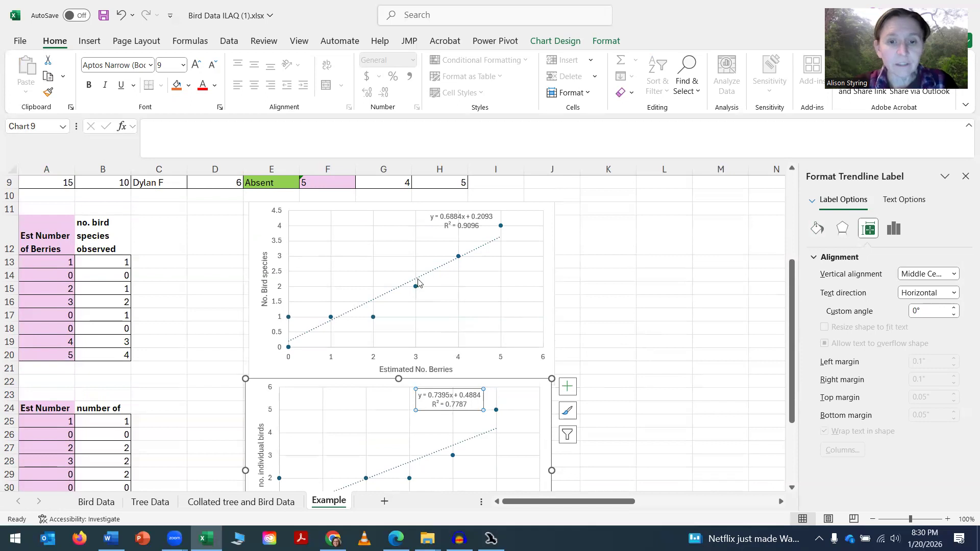
click(450, 295)
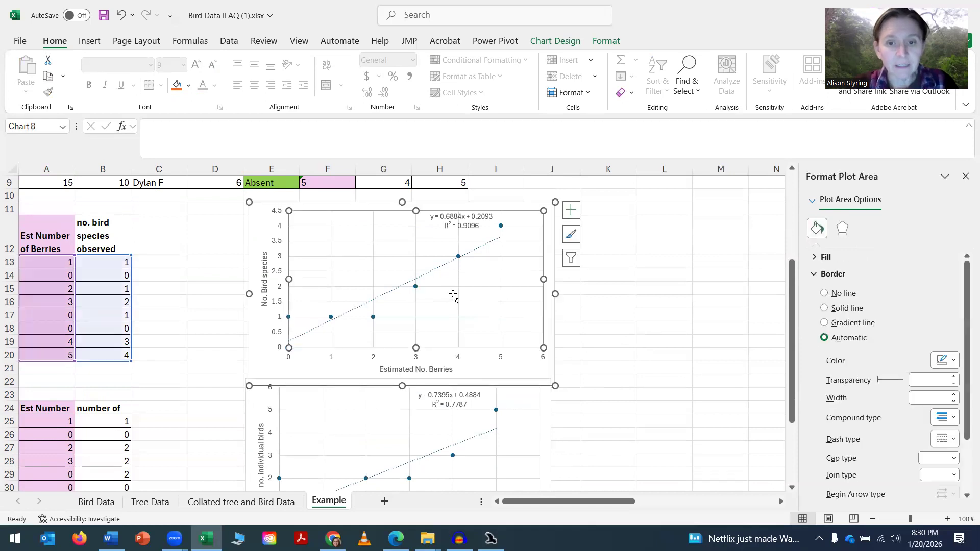
click(571, 210)
click(572, 258)
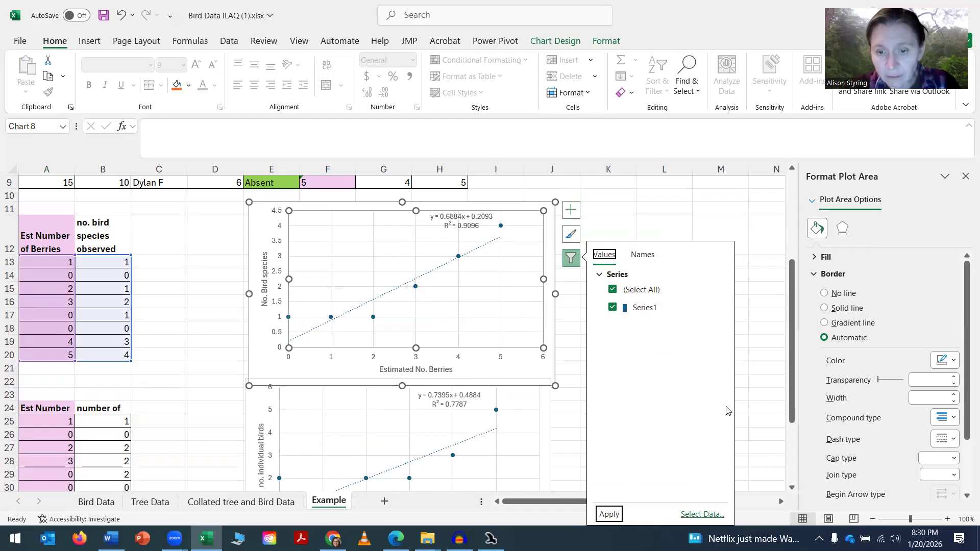
click(707, 514)
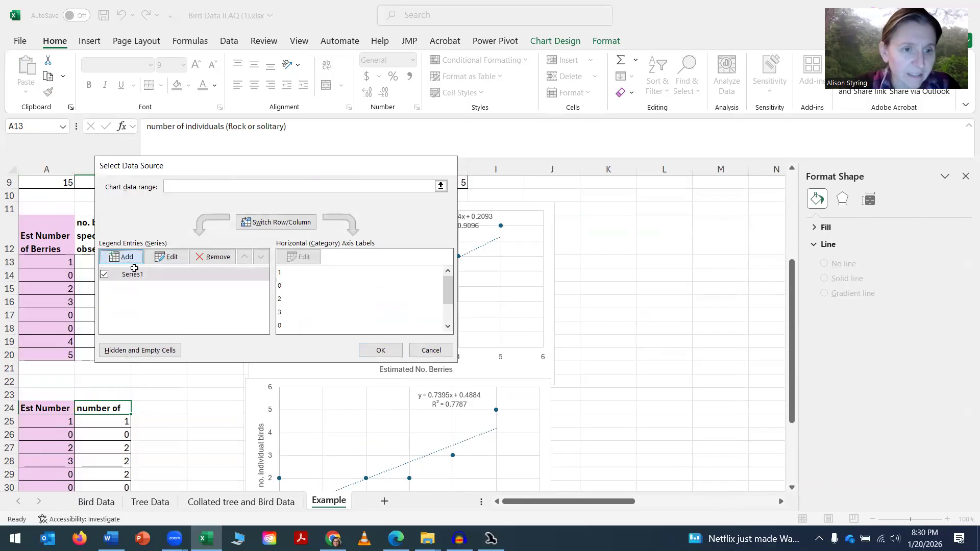
click(121, 257)
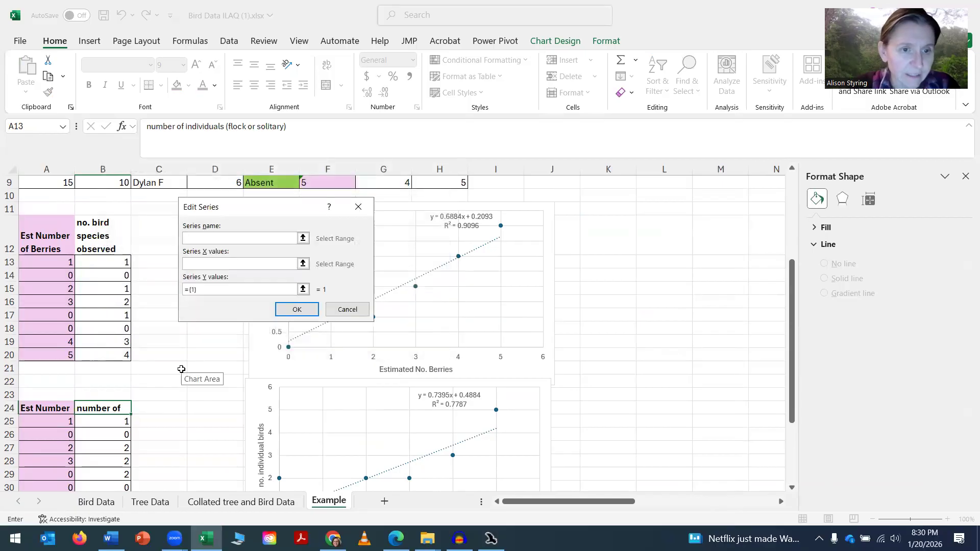
click(303, 264)
mouse_move(48, 421)
mouse_down()
mouse_move(54, 512)
mouse_move(48, 436)
mouse_up()
click(363, 227)
Step: Set the new series' Y values to B25:B32 and apply the changed data source to the first chart
click(300, 290)
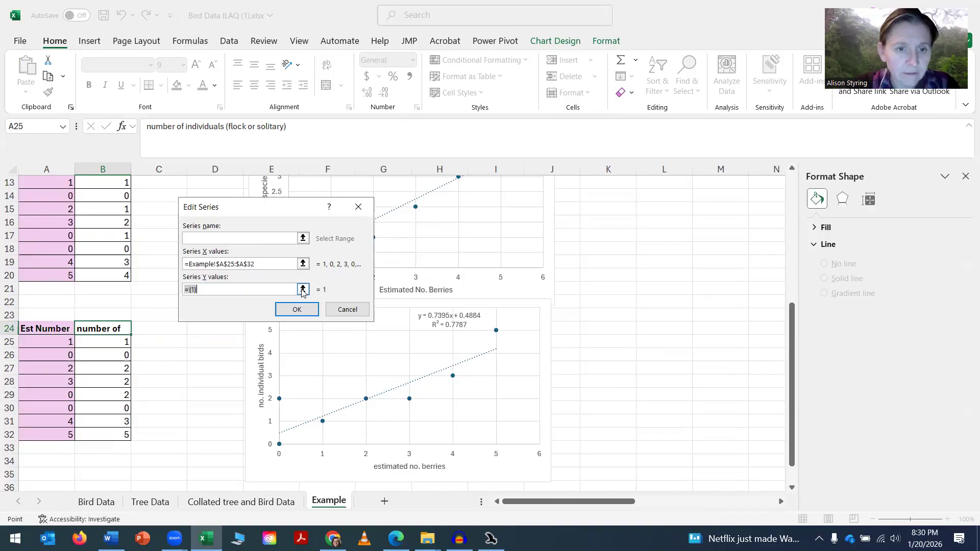
click(312, 290)
drag(111, 341, 109, 437)
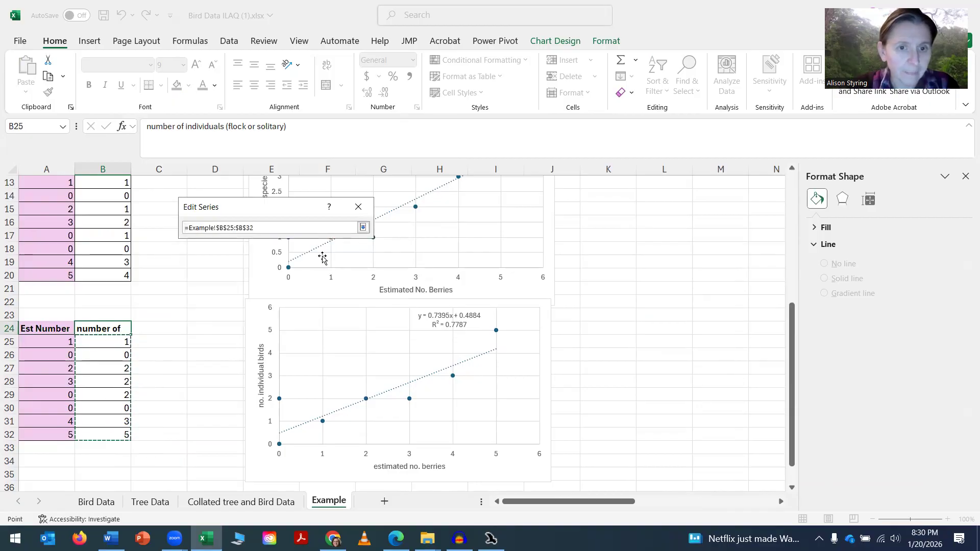
click(363, 227)
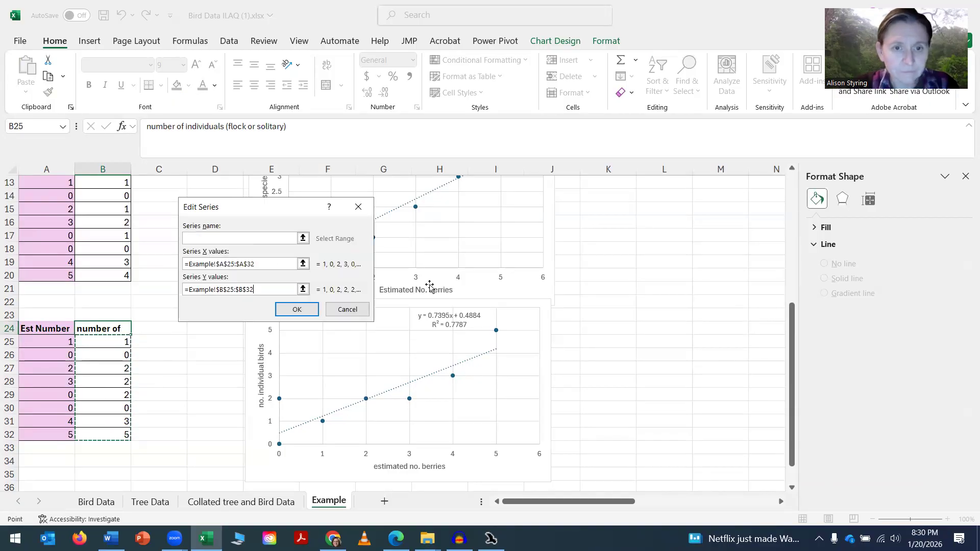
click(300, 311)
click(381, 350)
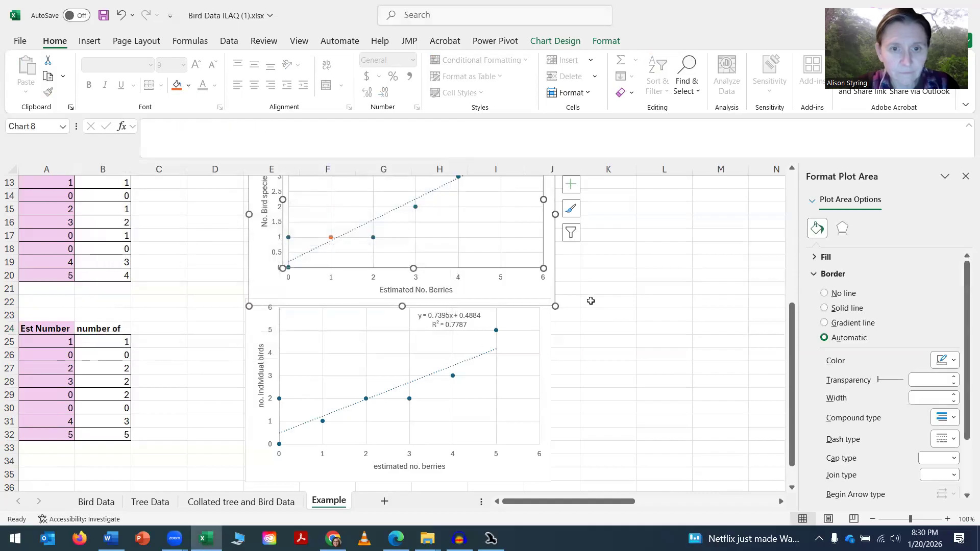
Step: Move the first chart's equation label away from the data points and add a linear trendline to the new orange series
scroll(592, 304, up, 2)
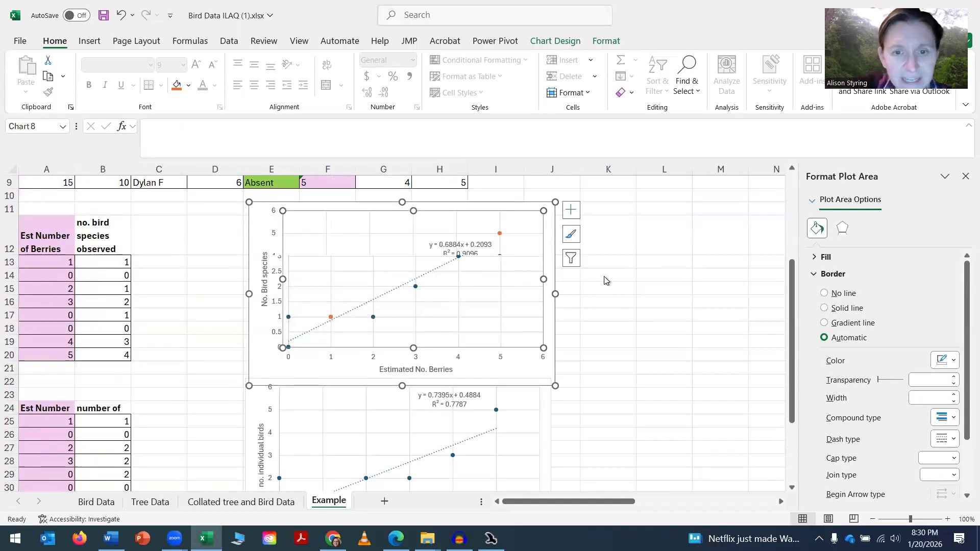
click(470, 249)
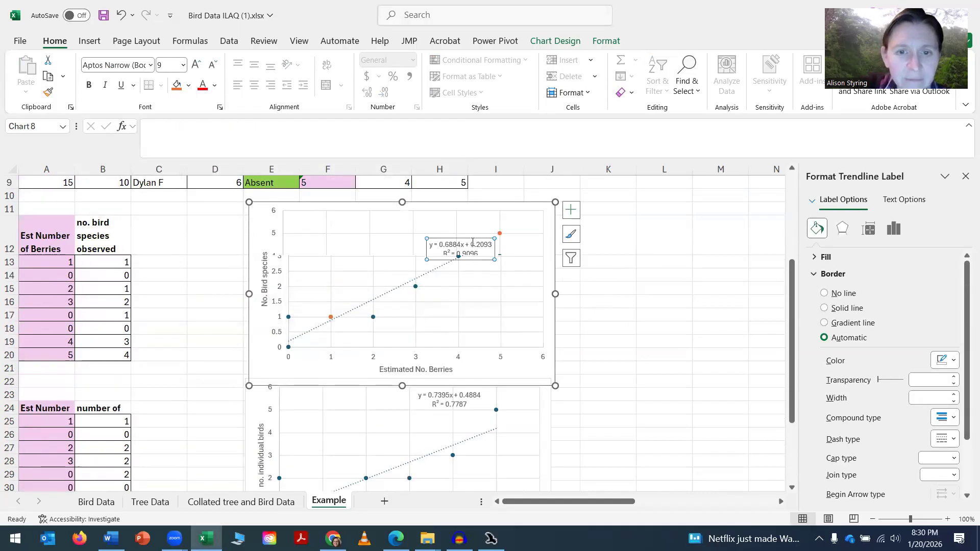
drag(470, 245, 419, 240)
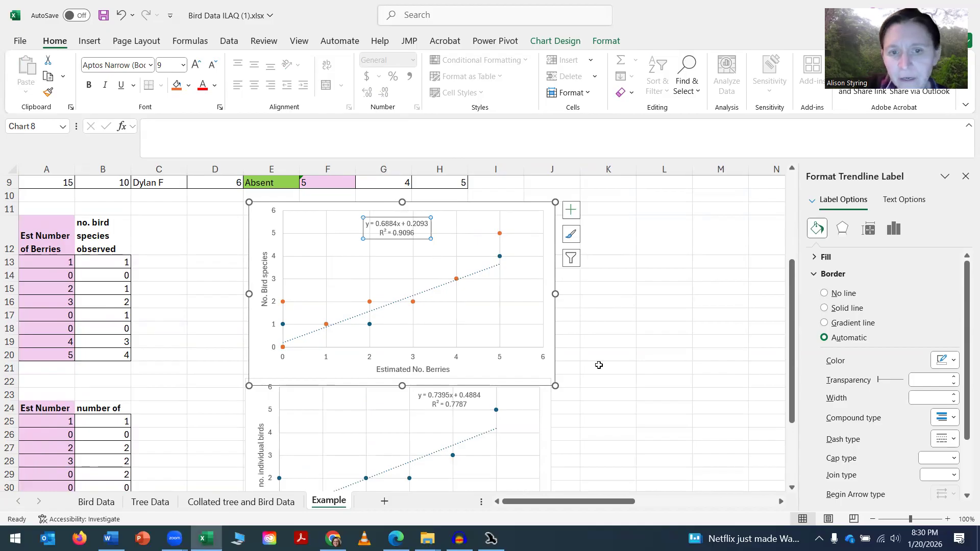
right_click(500, 234)
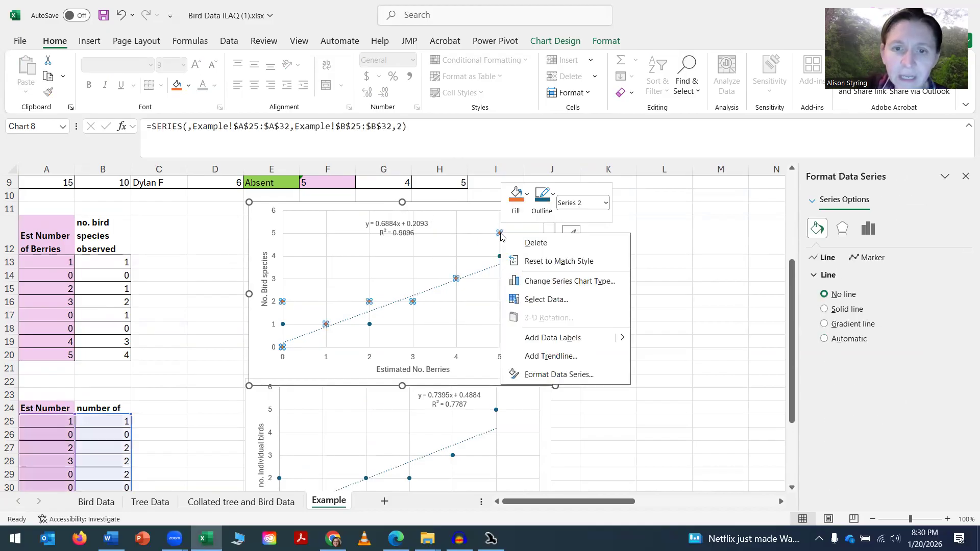
click(570, 360)
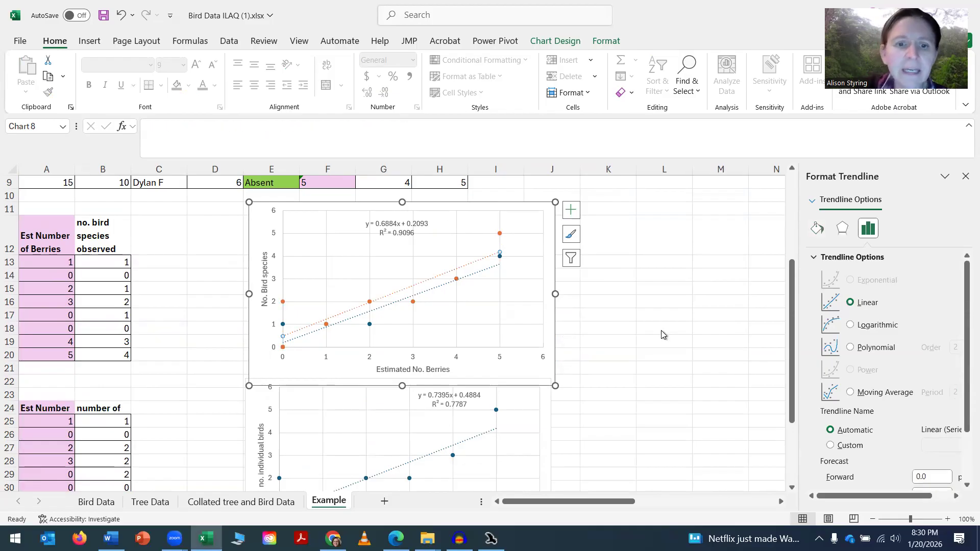
Step: Delete the added orange series from the first scatter chart
click(499, 237)
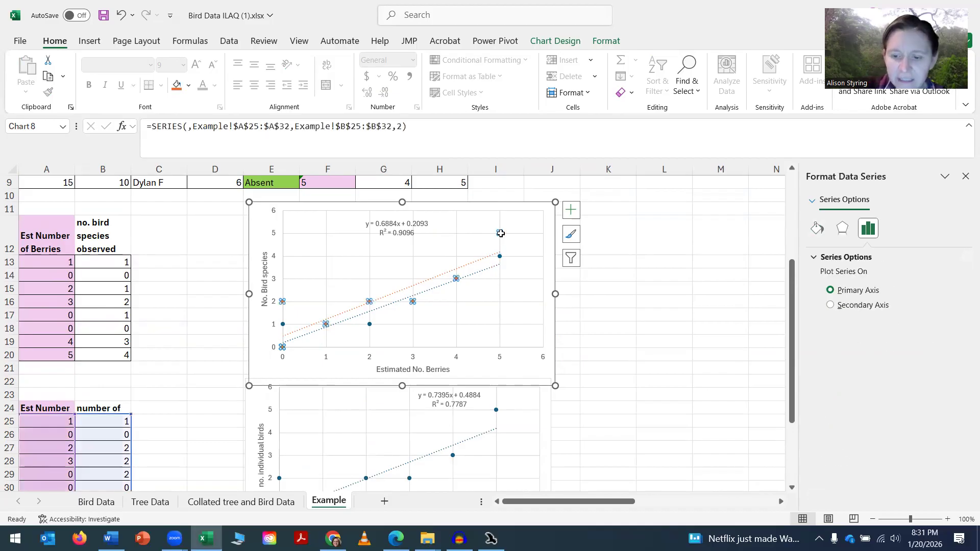
key(Delete)
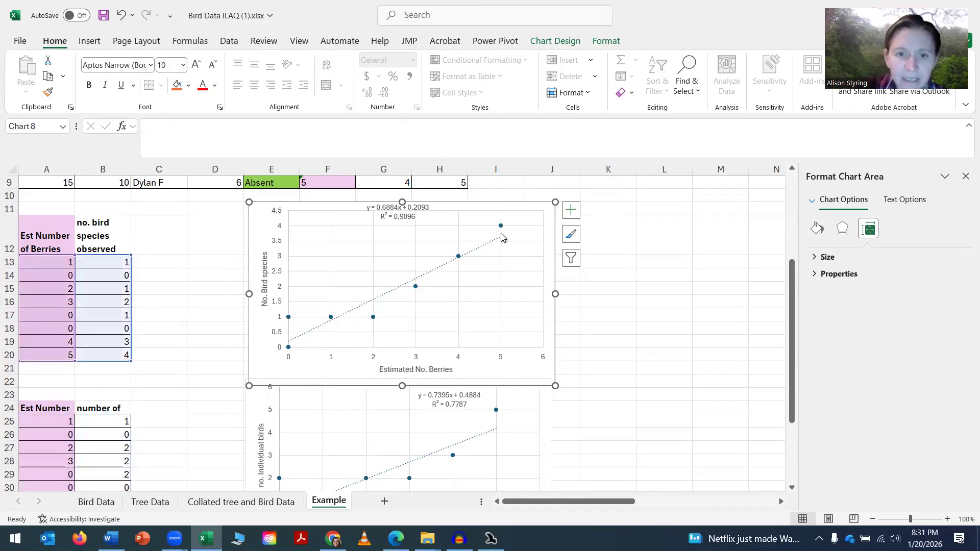
Step: Move the first chart's equation and R-squared label inside the plot area, just above the trendline
click(401, 214)
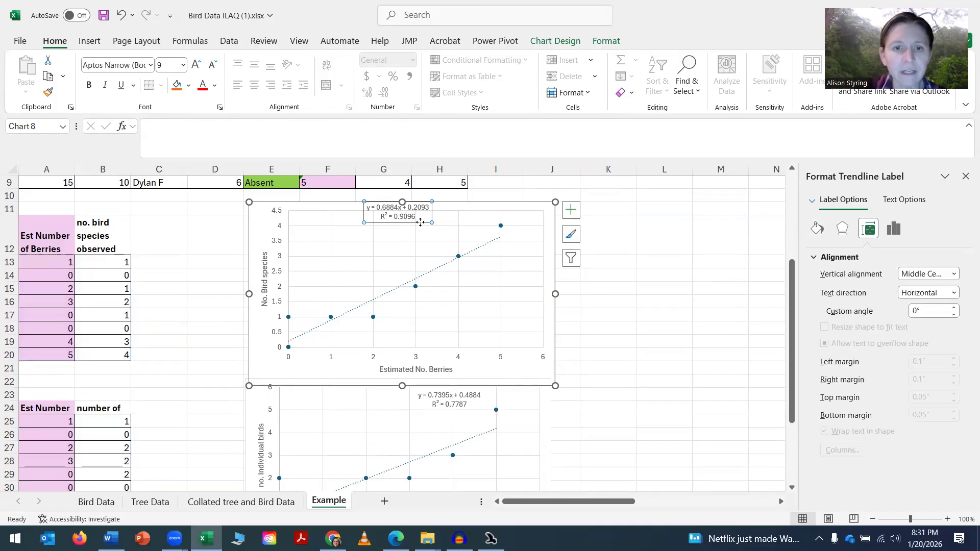
drag(420, 222, 461, 237)
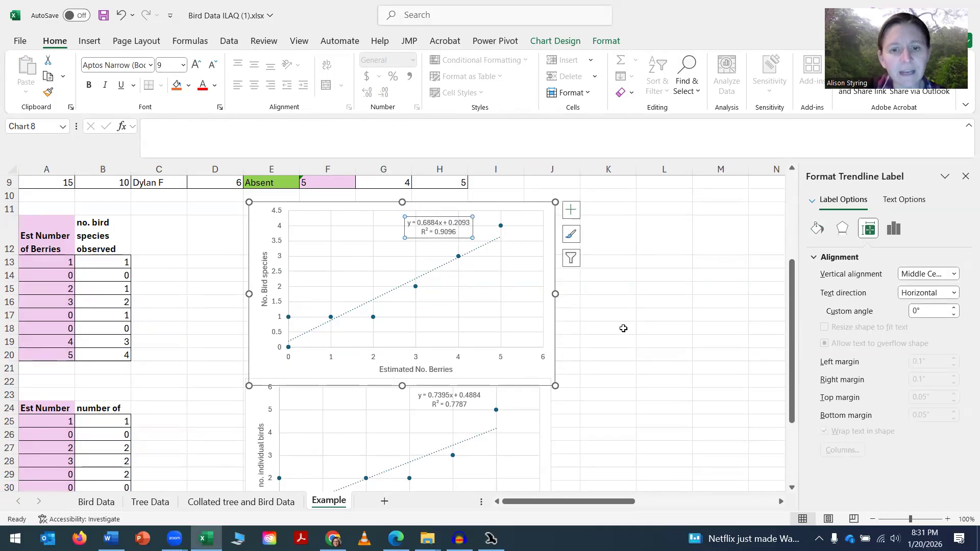
scroll(623, 329, down, 3)
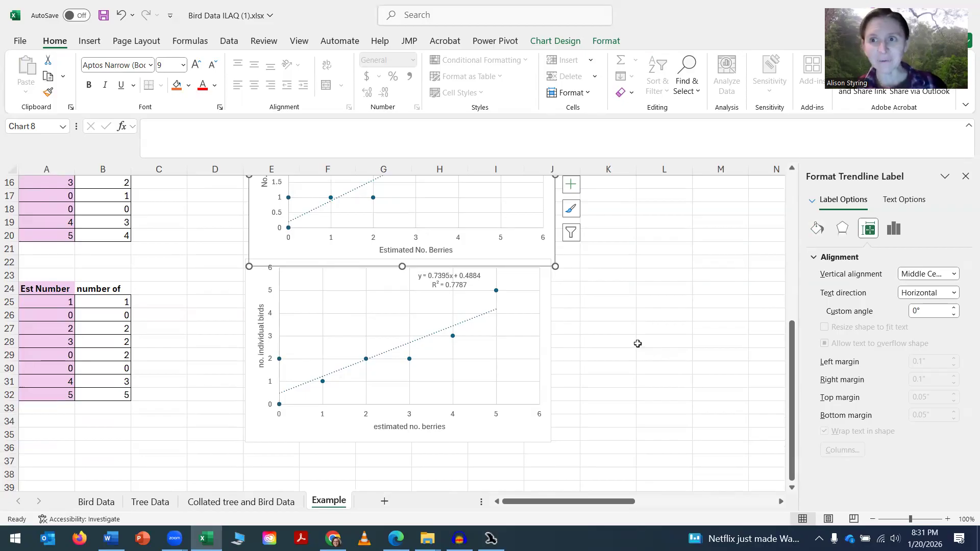
click(613, 106)
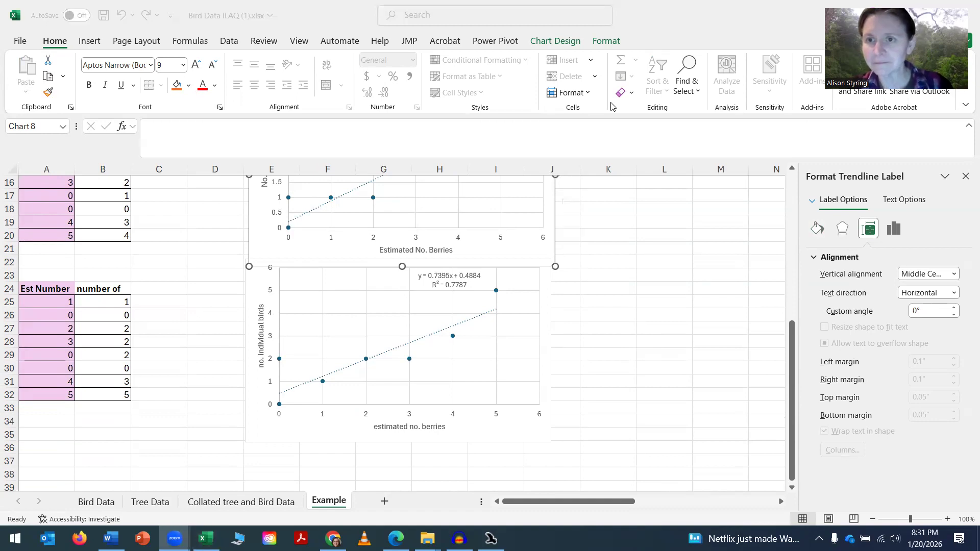